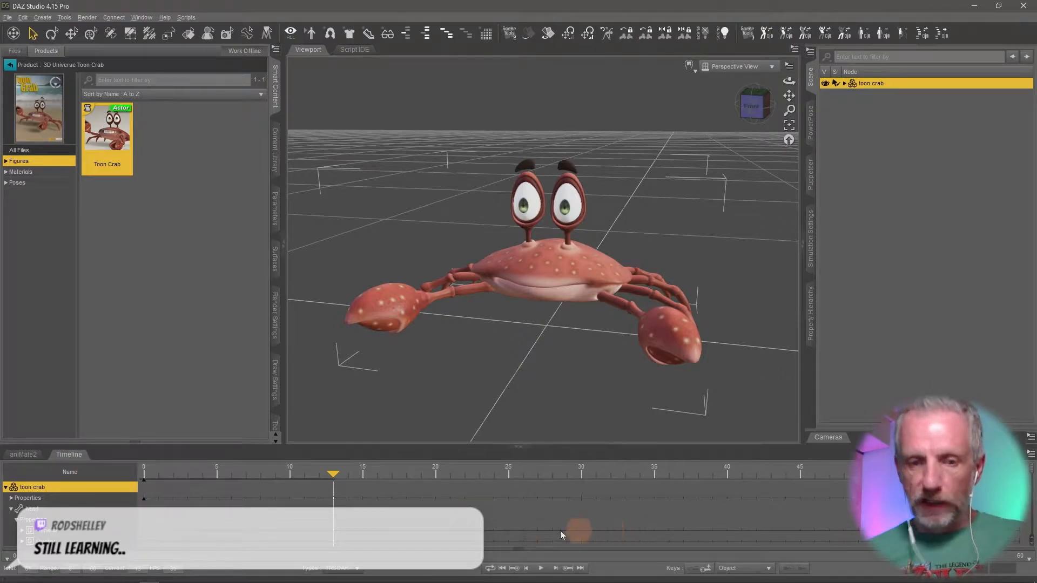
Step: Create a keyframe of the toon crab's neutral pose at frame 60, the end of the timeline
left_click_drag(336, 475, 125, 479)
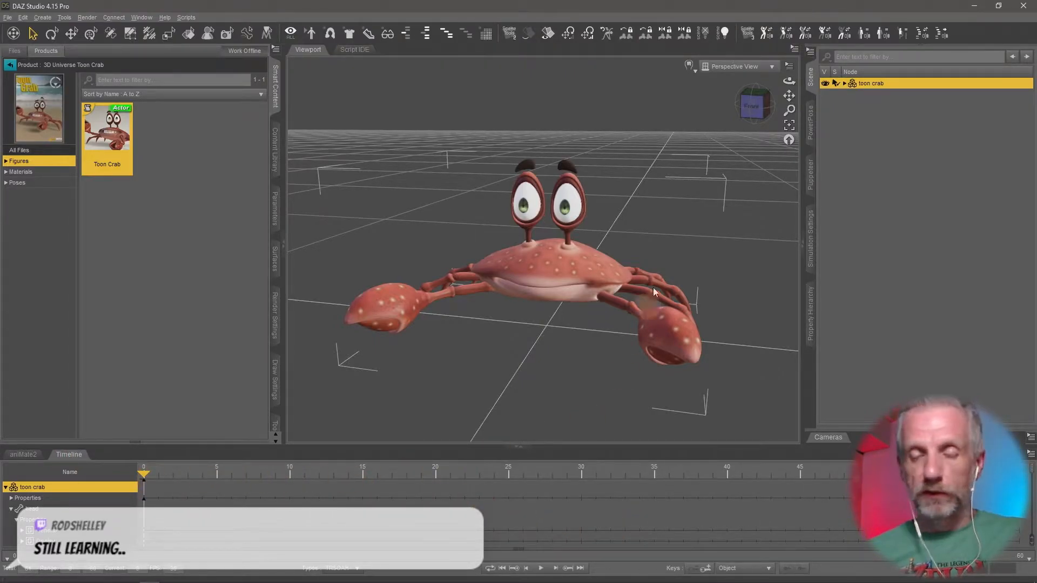
scroll(653, 282, "up", 3)
scroll(653, 282, "up", 2)
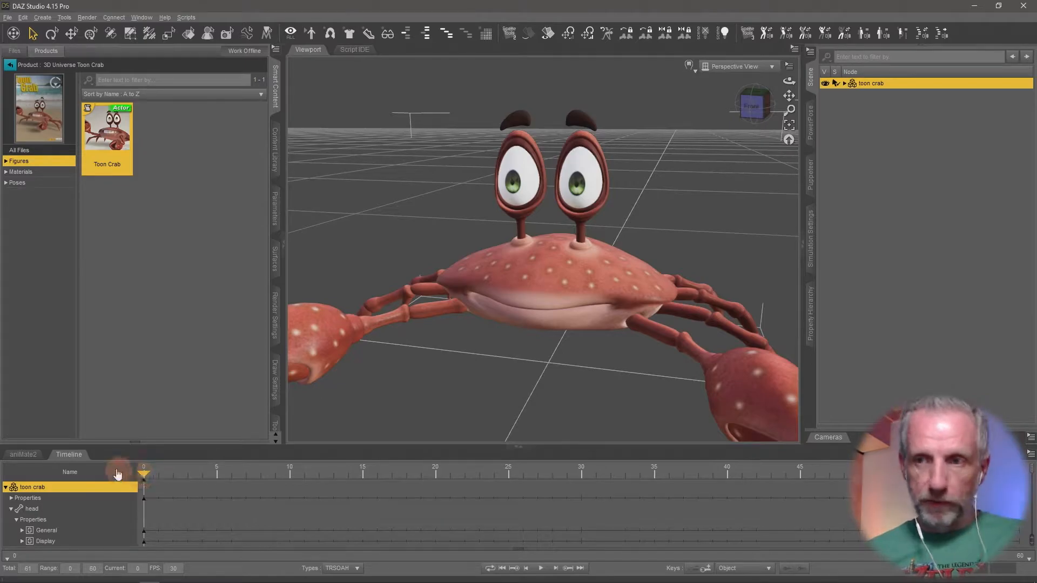
left_click_drag(149, 481, 1023, 478)
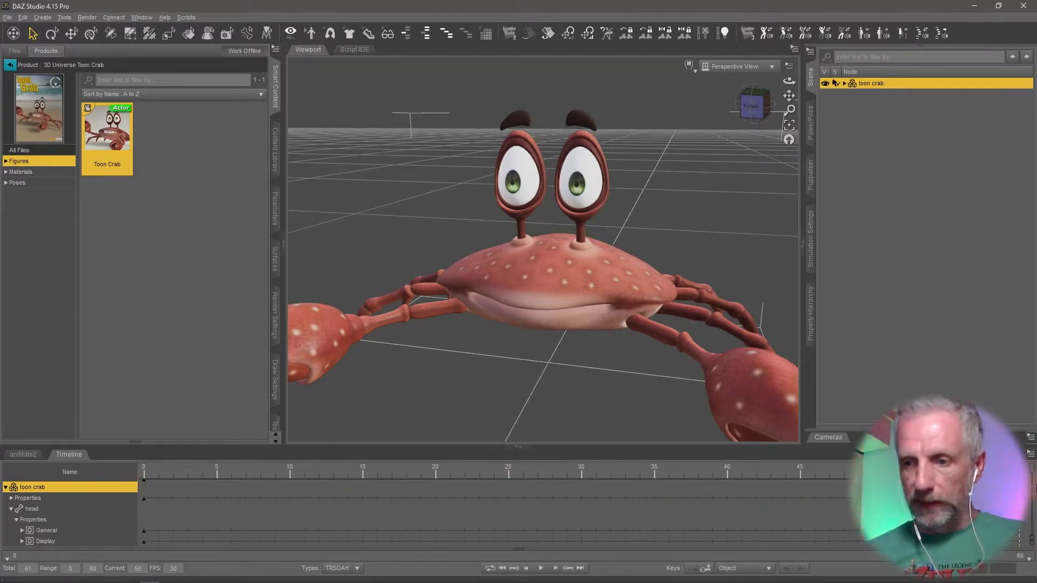
left_click(705, 569)
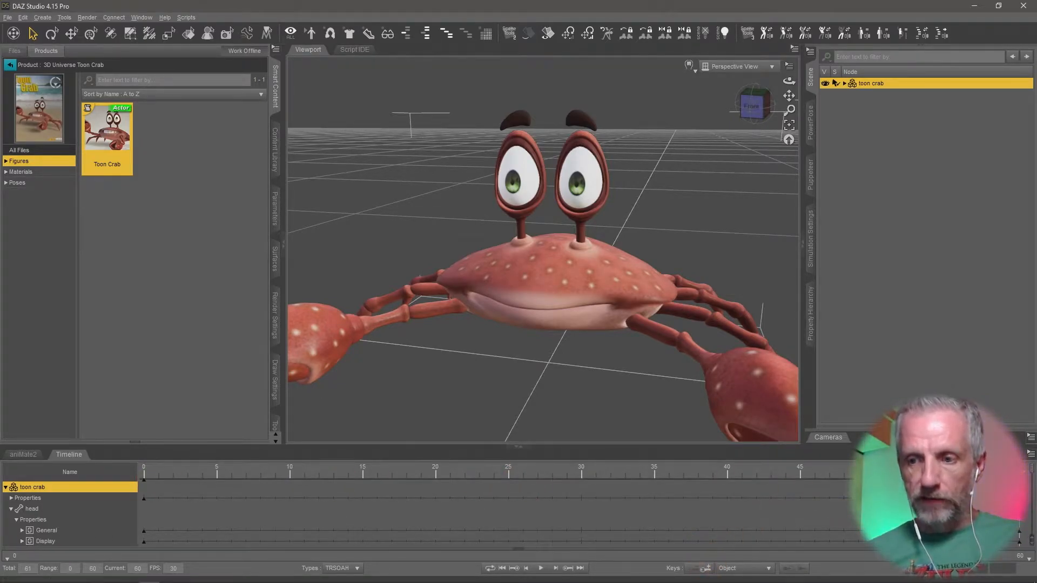
Step: Create another keyframe of the crab's neutral pose at frame 10
left_click_drag(756, 475, 290, 478)
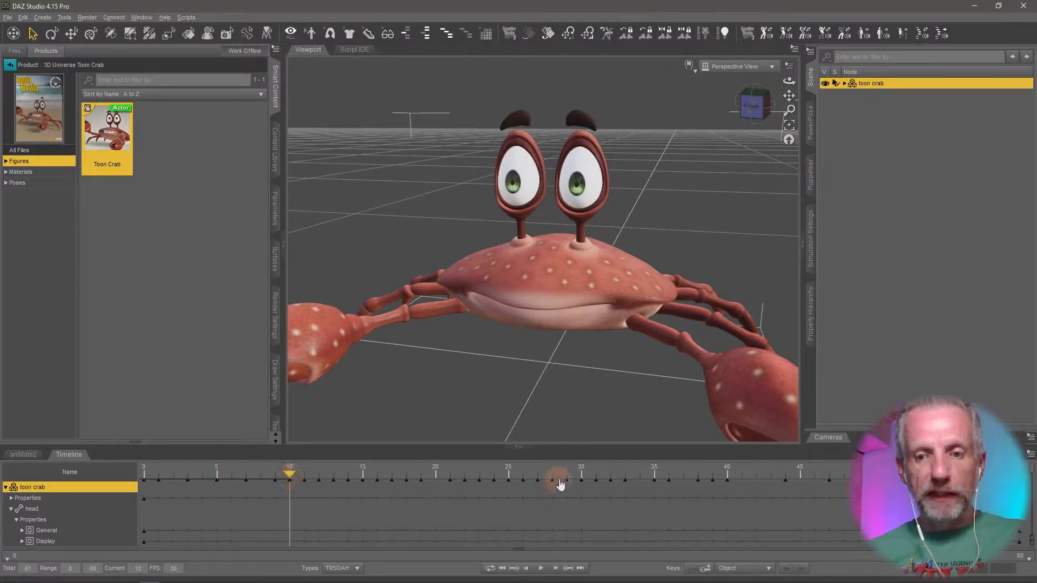
left_click(711, 571)
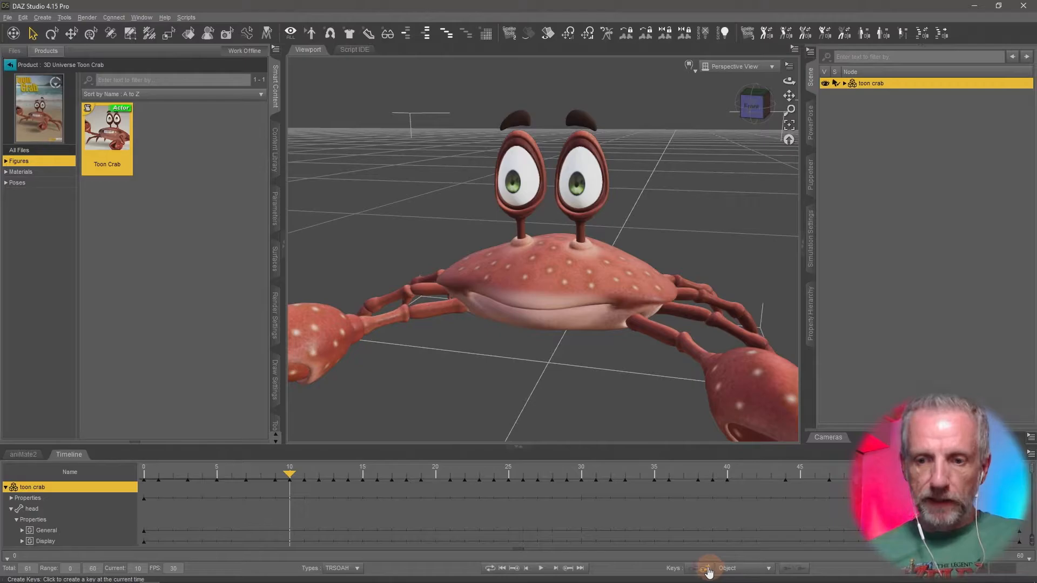
mouse_move(289, 479)
left_mouse_down()
mouse_move(139, 475)
mouse_move(357, 484)
mouse_move(286, 488)
left_mouse_up()
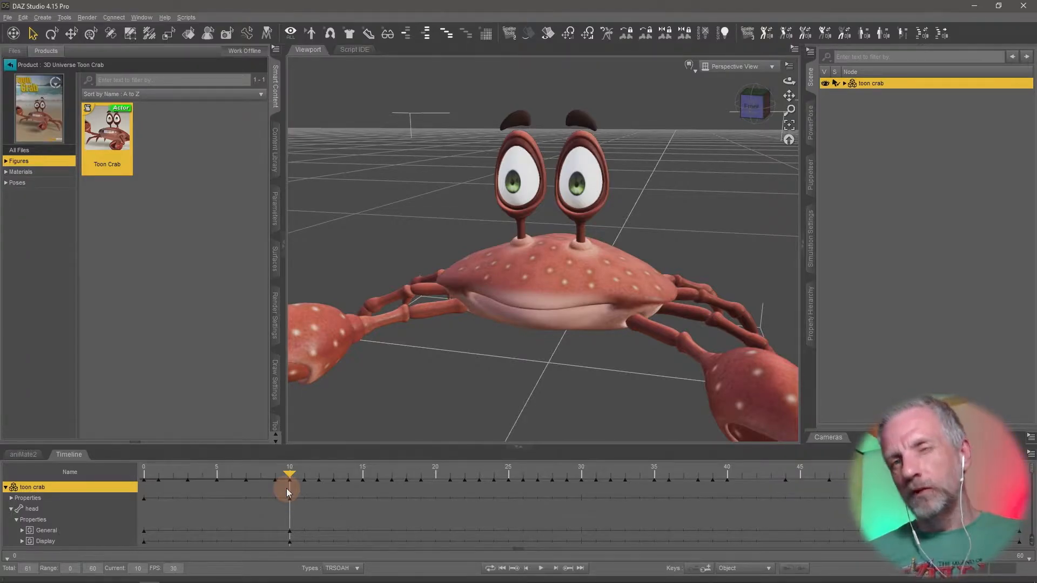
Step: Go to frame 15 and bring up the expression morphs of the crab's head bone
left_click_drag(286, 488, 352, 487)
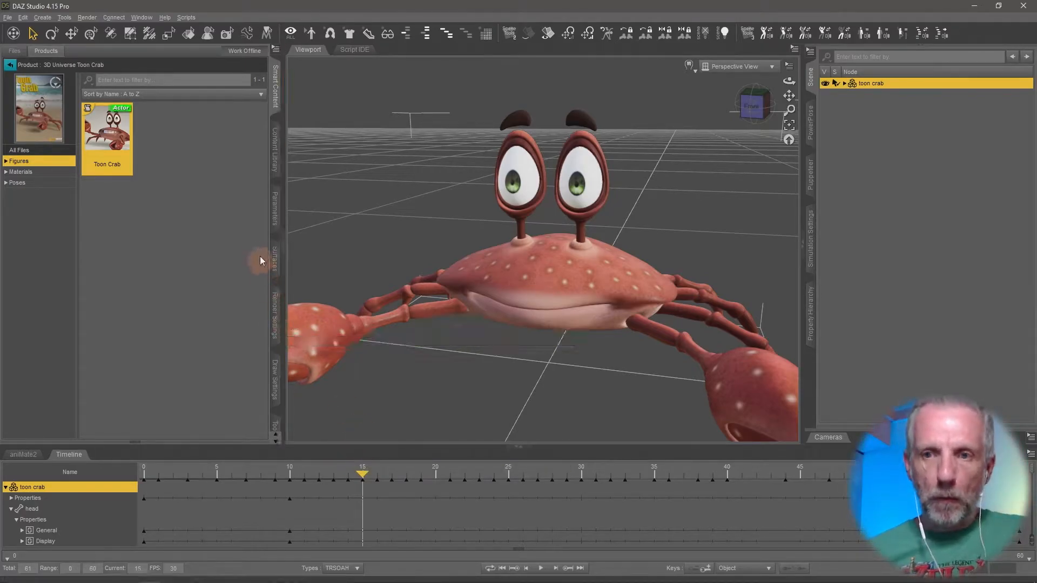
left_click(845, 83)
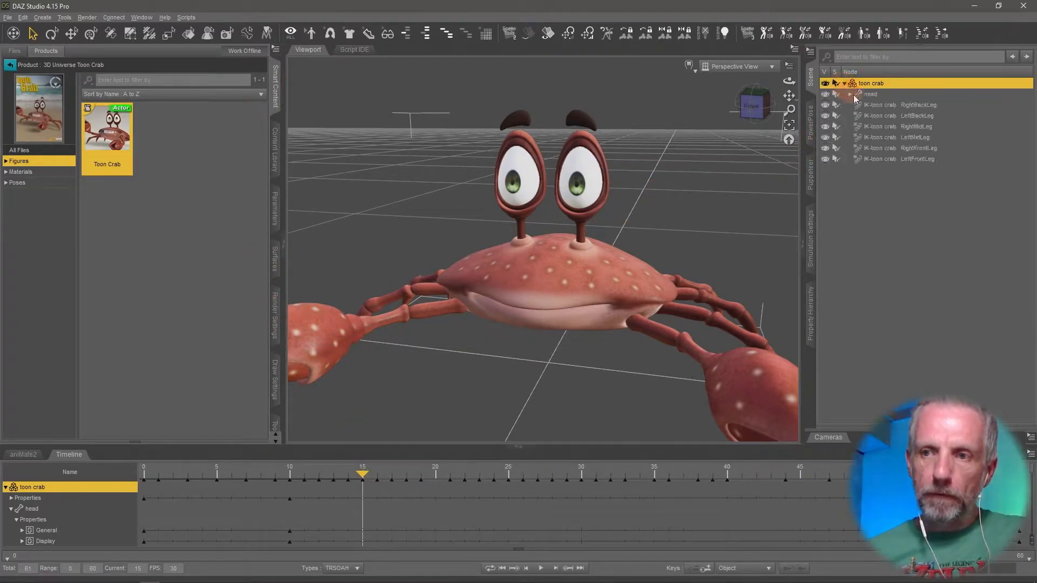
left_click(871, 95)
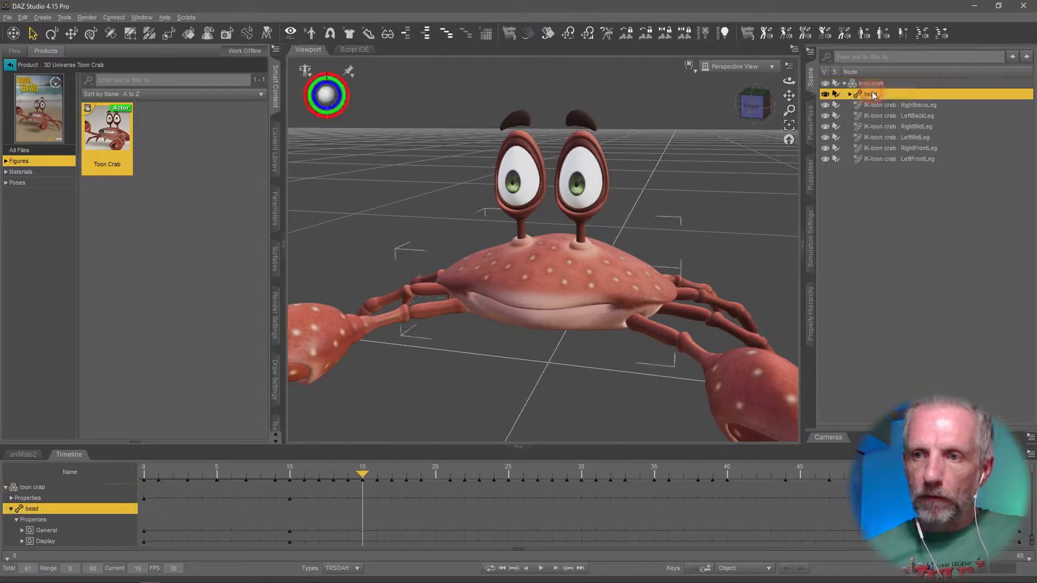
left_click(275, 208)
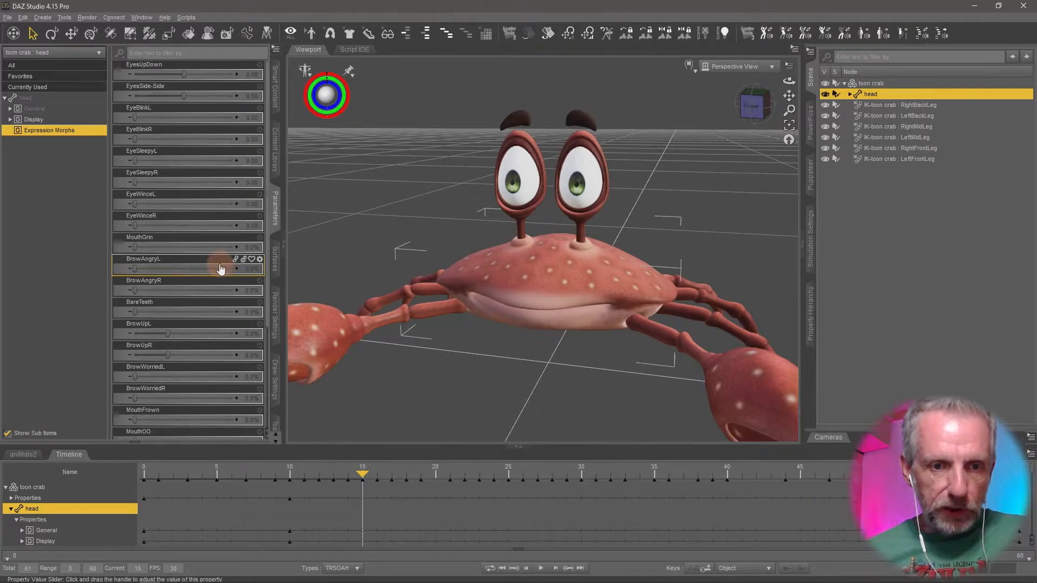
Step: Look through the head's expression morphs for the eyes, brows, mouth and tongue, briefly trying out a mouth morph
scroll(220, 268, "down", 2)
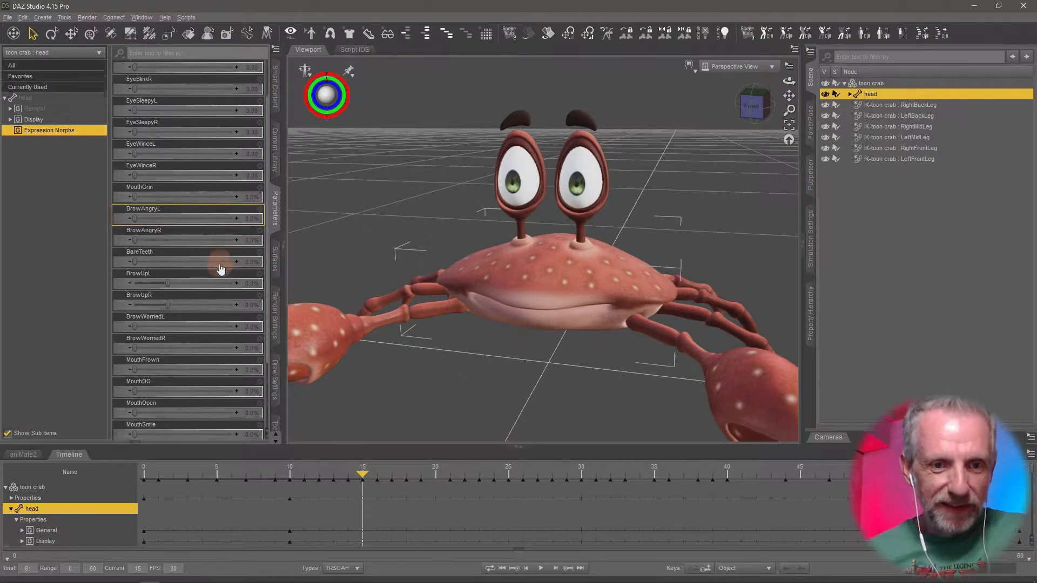
scroll(220, 264, "down", 3)
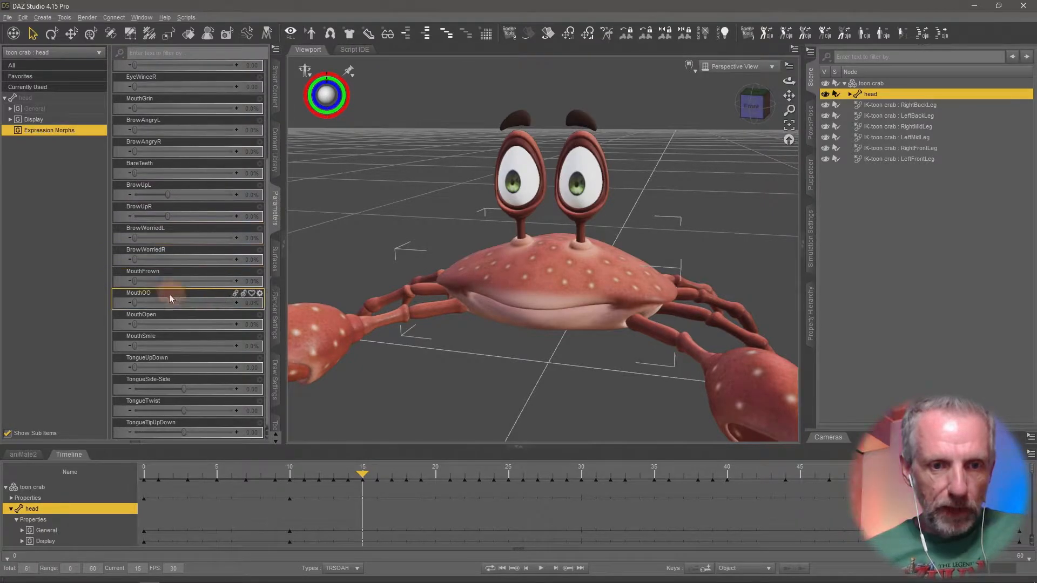
left_click_drag(132, 308, 81, 353)
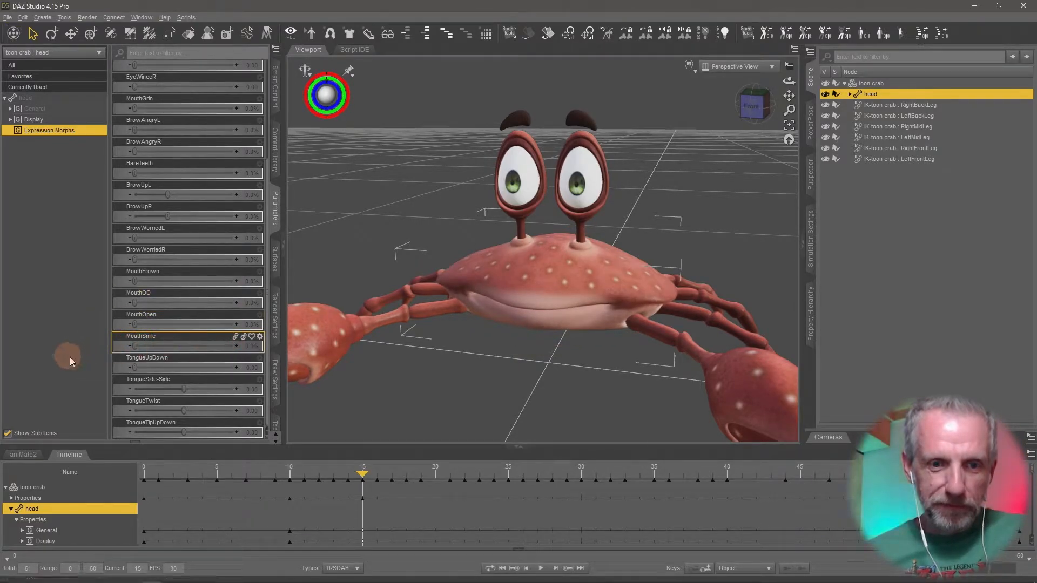
scroll(178, 264, "up", 5)
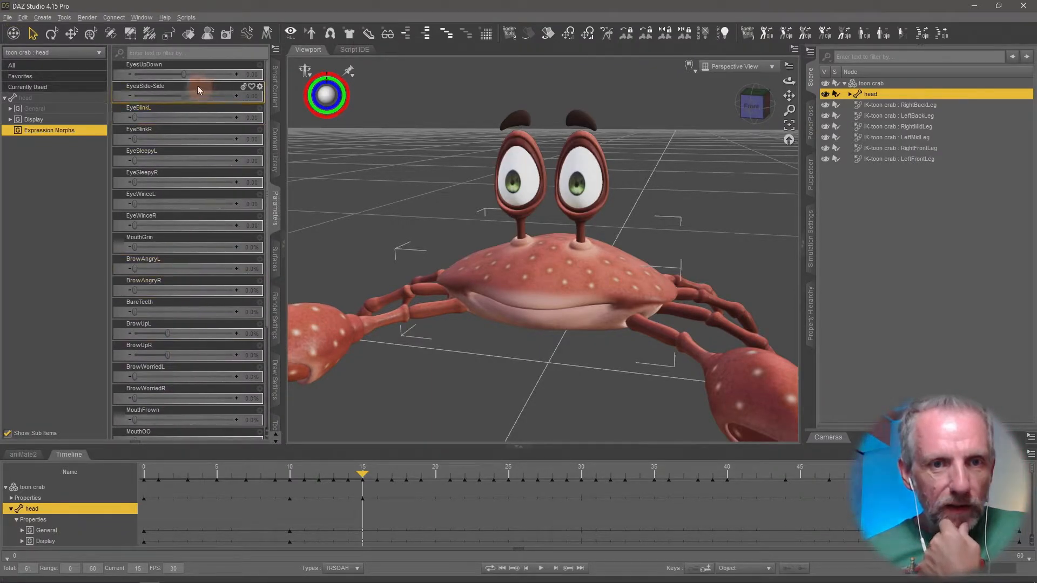
scroll(205, 238, "down", 5)
scroll(205, 237, "down", 1)
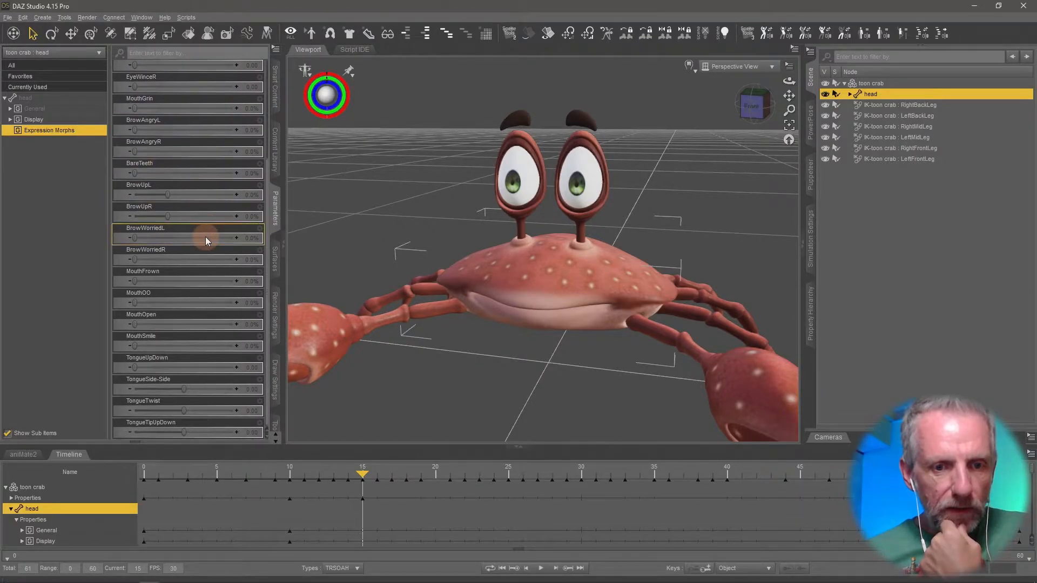
scroll(180, 293, "up", 6)
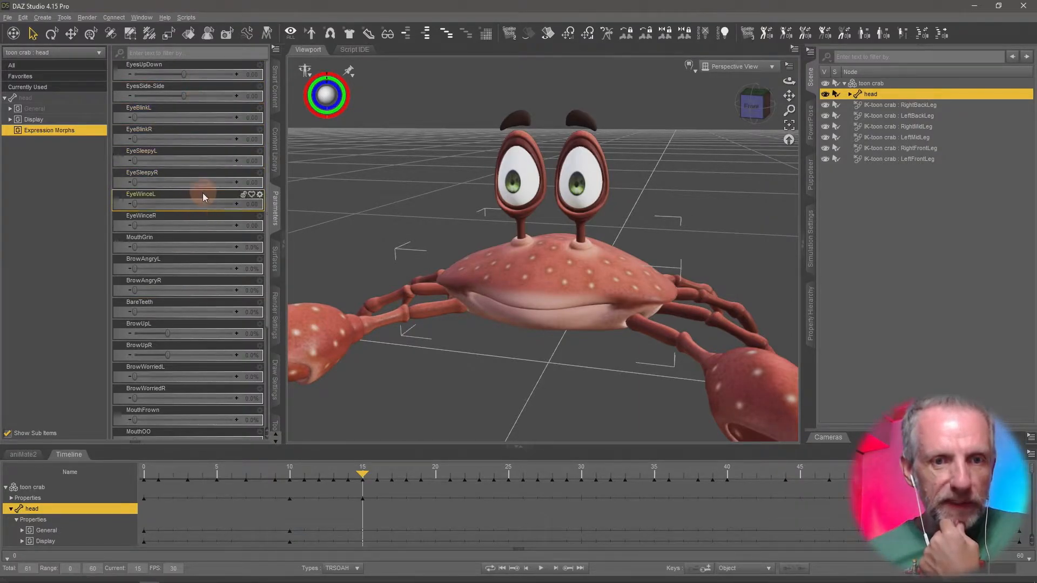
Step: Try out the left eye wince and set both BrowAngryL and BrowAngryR to 60% at frame 15
left_click_drag(134, 204, 62, 222)
left_click_drag(134, 268, 186, 269)
left_click_drag(138, 204, 60, 203)
mouse_move(184, 268)
left_mouse_down()
mouse_move(76, 269)
mouse_move(195, 270)
left_mouse_up()
left_click(250, 269)
type("60")
key("Return")
left_click(251, 290)
type("60")
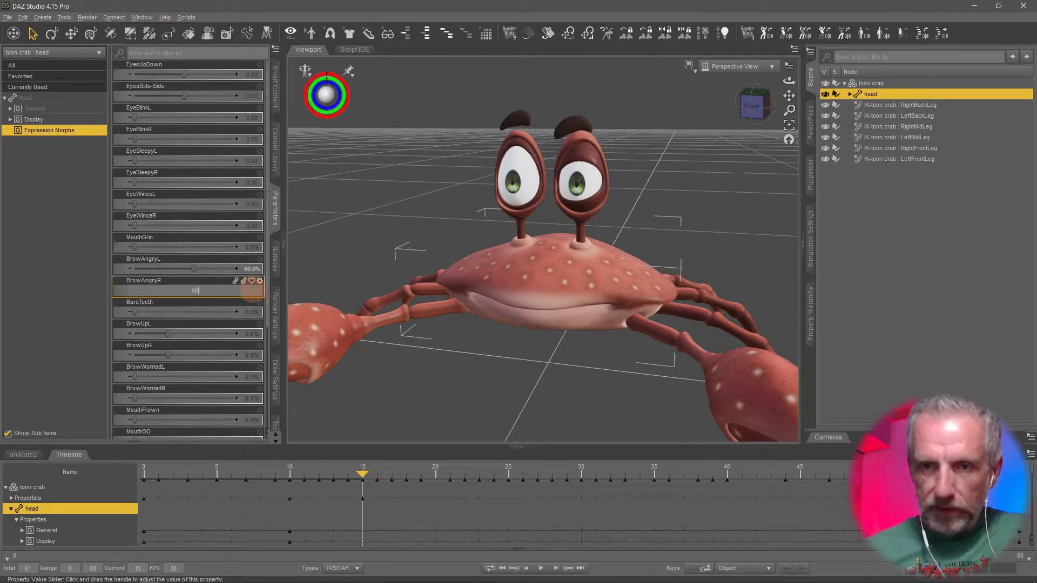
key("Return")
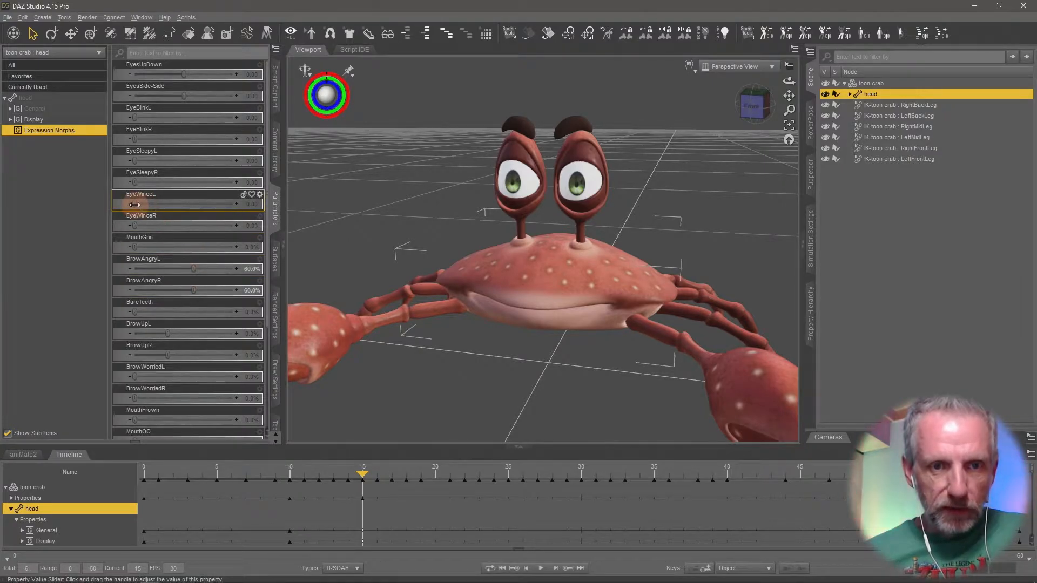
Step: Set the EyeWinceL morph to 0.20 at frame 15
left_click_drag(135, 203, 153, 203)
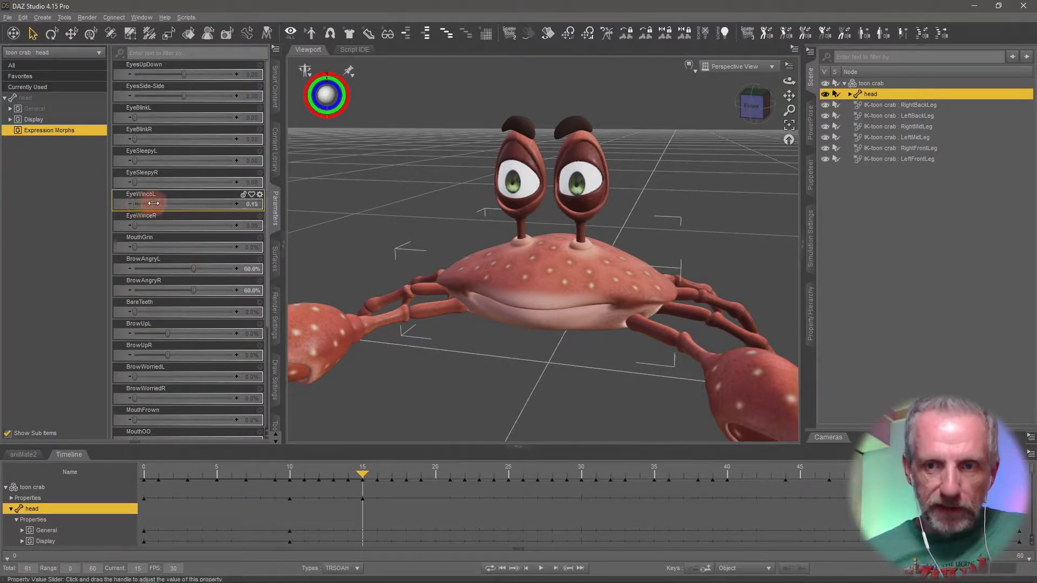
left_click(249, 204)
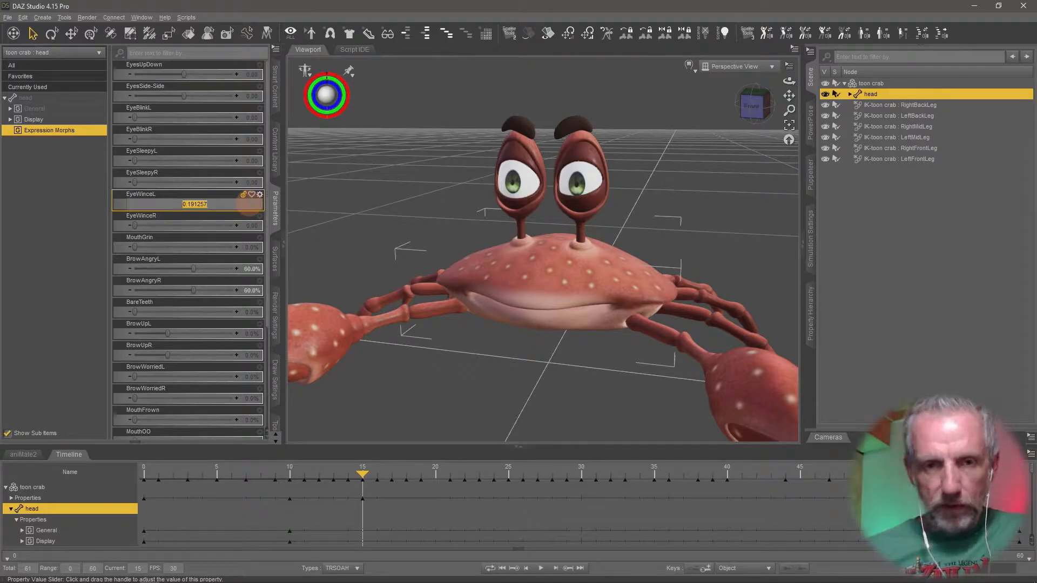
type("0.2")
key("Return")
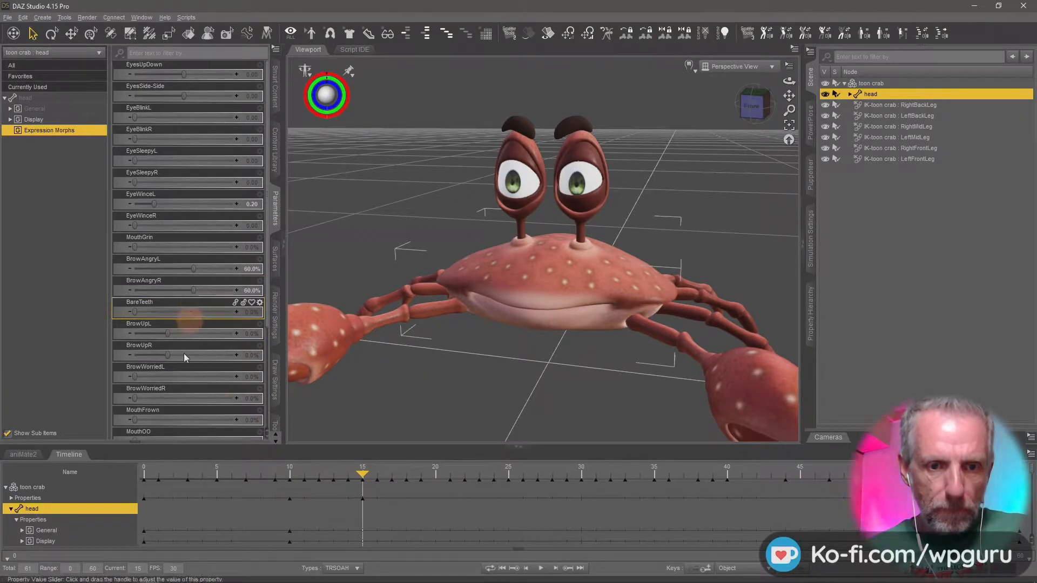
Step: Set the MouthFrown morph to 70% at frame 15
left_click_drag(134, 422, 196, 417)
left_click(248, 421)
type("70")
key("Tab")
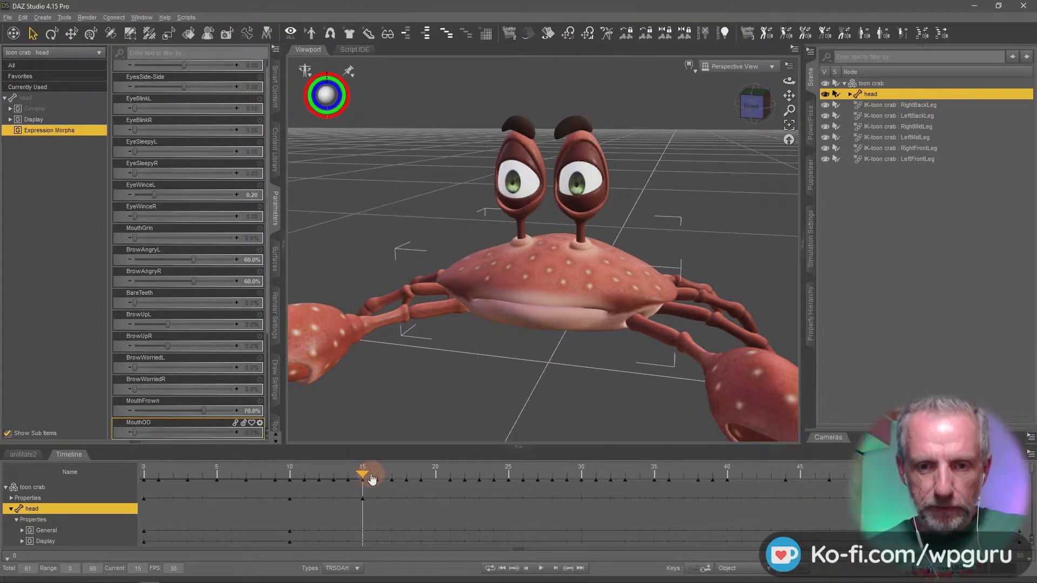
Step: Scrub between frame 0 and frame 15 to check the crab's change of expression
left_click_drag(362, 476, 132, 504)
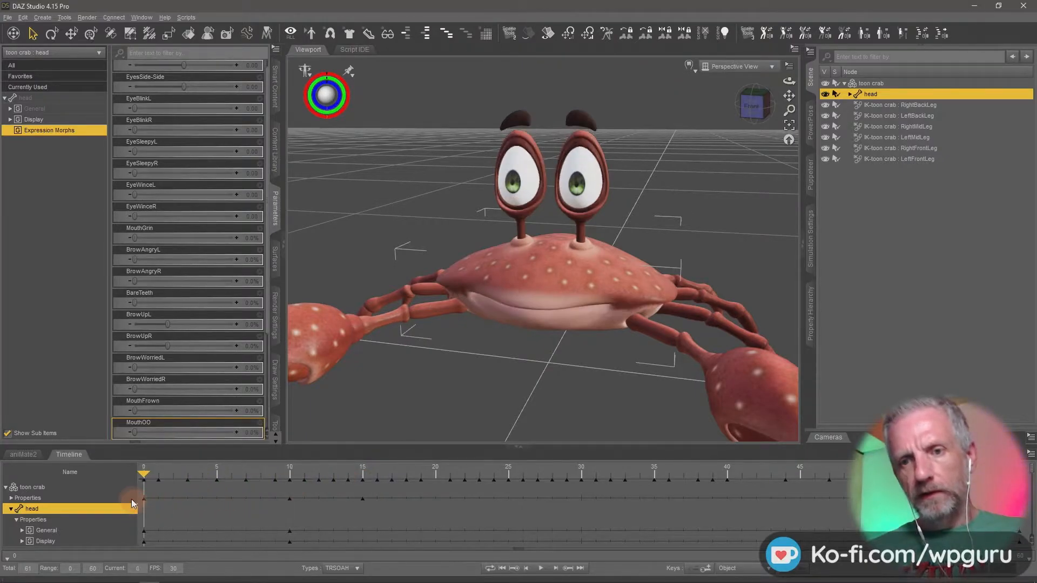
left_click_drag(268, 502, 362, 499)
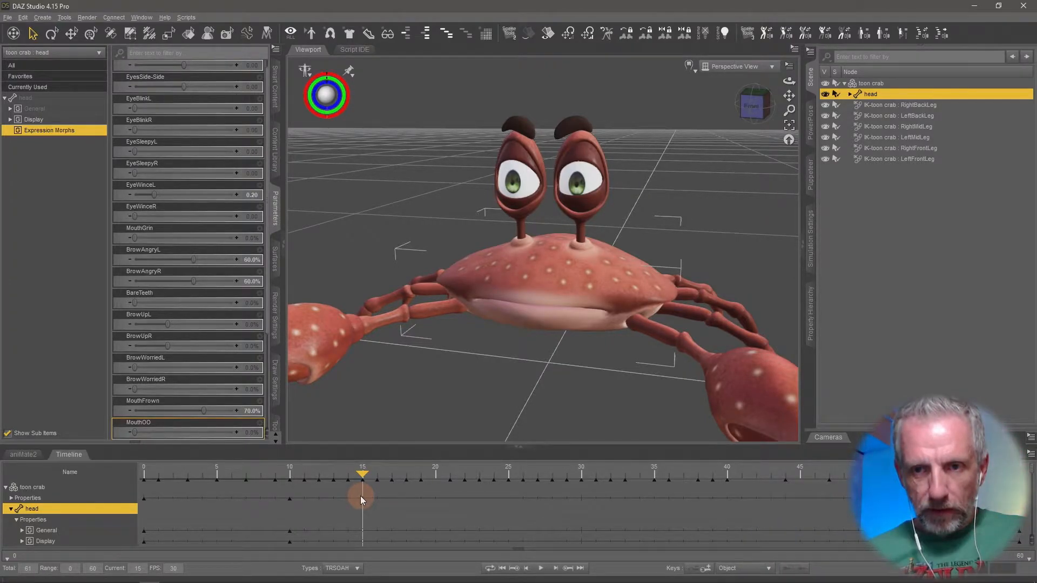
mouse_move(362, 496)
left_mouse_down()
mouse_move(231, 489)
mouse_move(430, 496)
mouse_move(264, 500)
mouse_move(399, 497)
mouse_move(303, 501)
mouse_move(457, 493)
mouse_move(329, 501)
mouse_move(453, 497)
mouse_move(207, 488)
mouse_move(377, 504)
left_mouse_up()
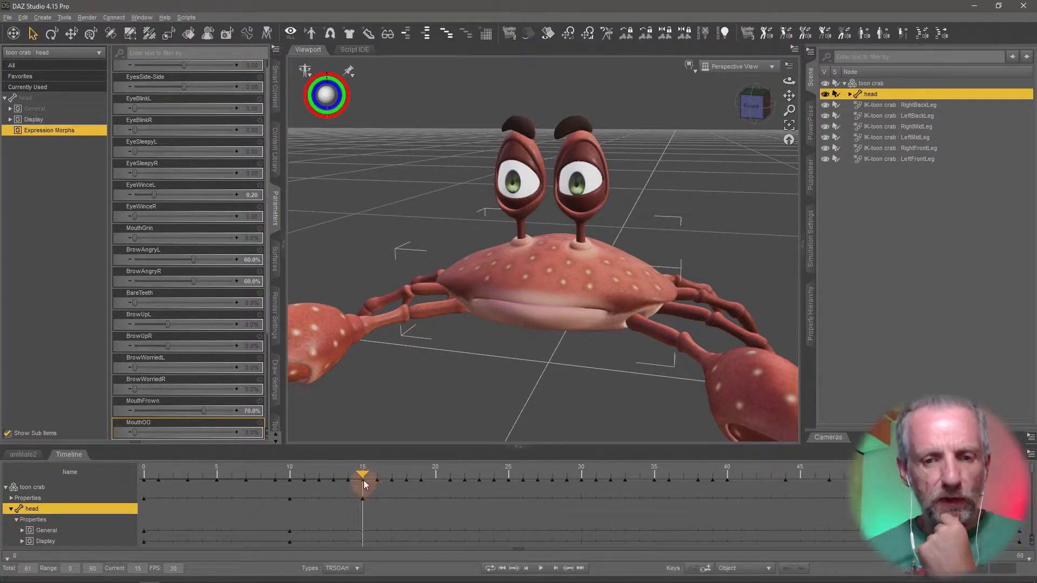
mouse_move(362, 476)
left_mouse_down()
mouse_move(286, 481)
mouse_move(352, 486)
left_mouse_up()
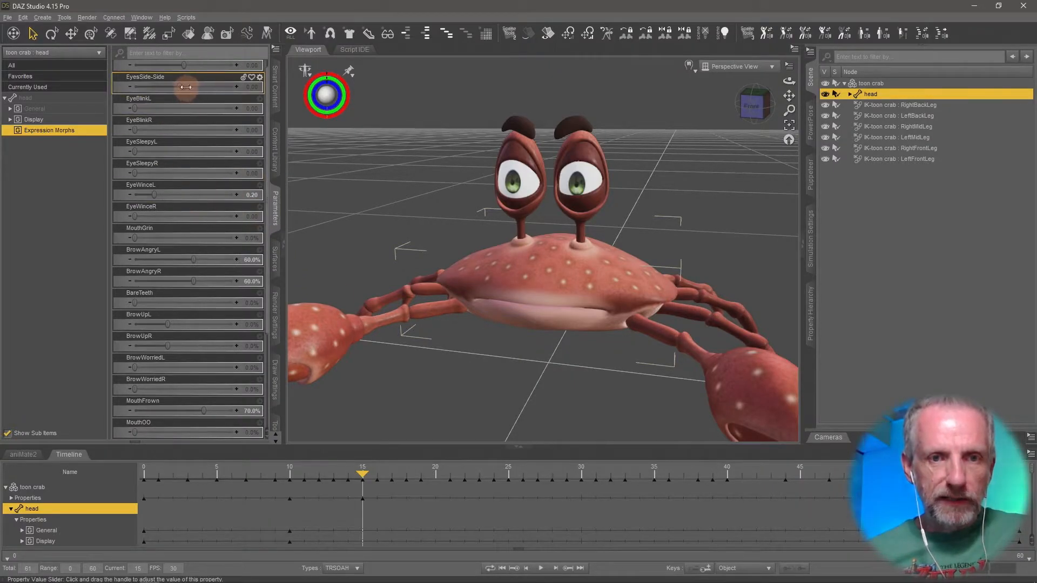
Step: Set the EyesSide-Side morph to 0.50 at frame 15 so the crab looks sideways
left_click_drag(186, 87, 210, 104)
left_click(252, 87)
type("0.5")
key("Return")
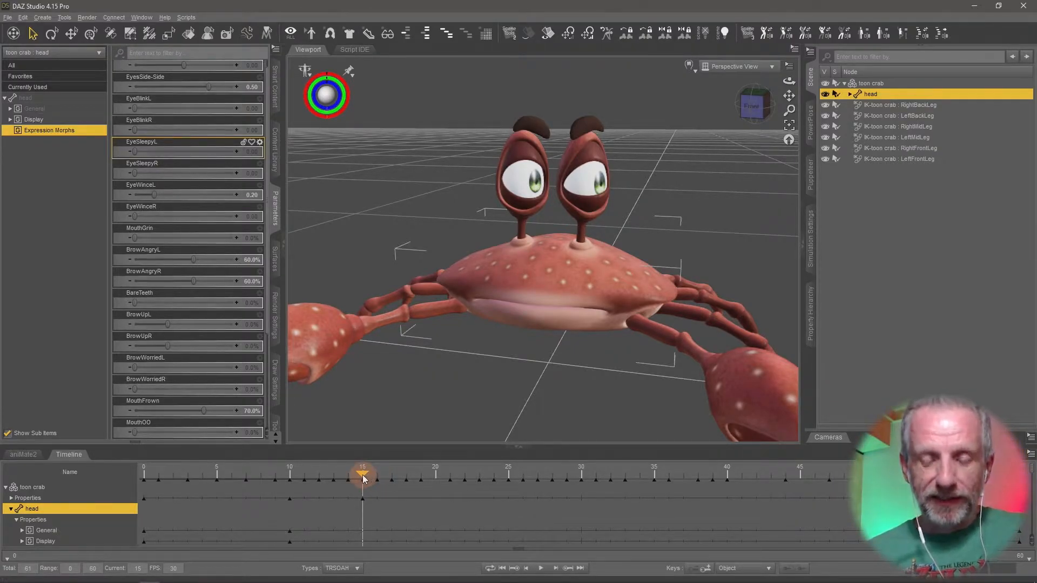
Step: Compare the expression at frames 15 and 25, then set EyeWinceL to 0.20 at frame 25
left_click_drag(363, 479, 497, 511)
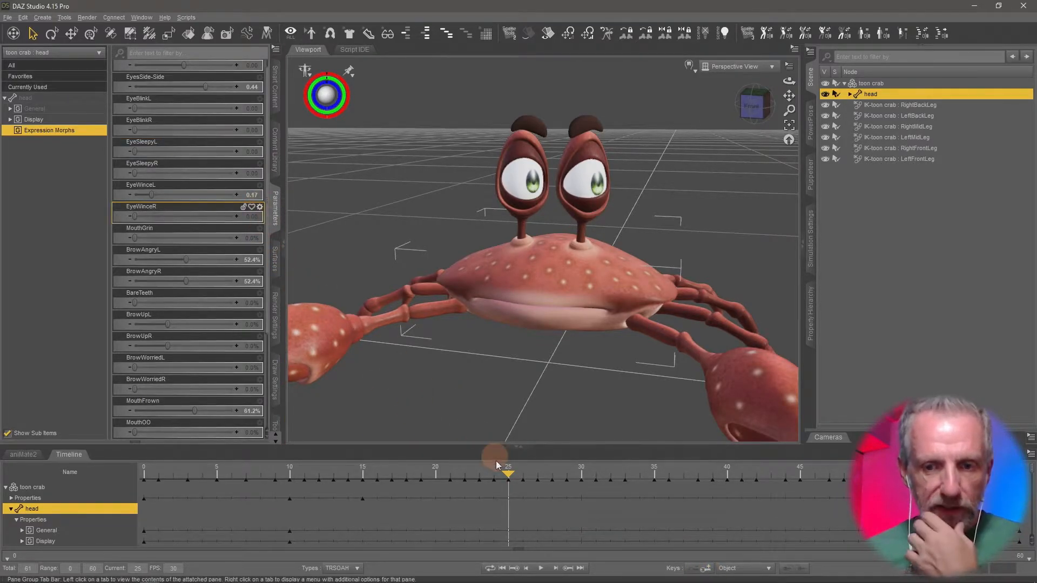
left_click_drag(508, 480, 362, 486)
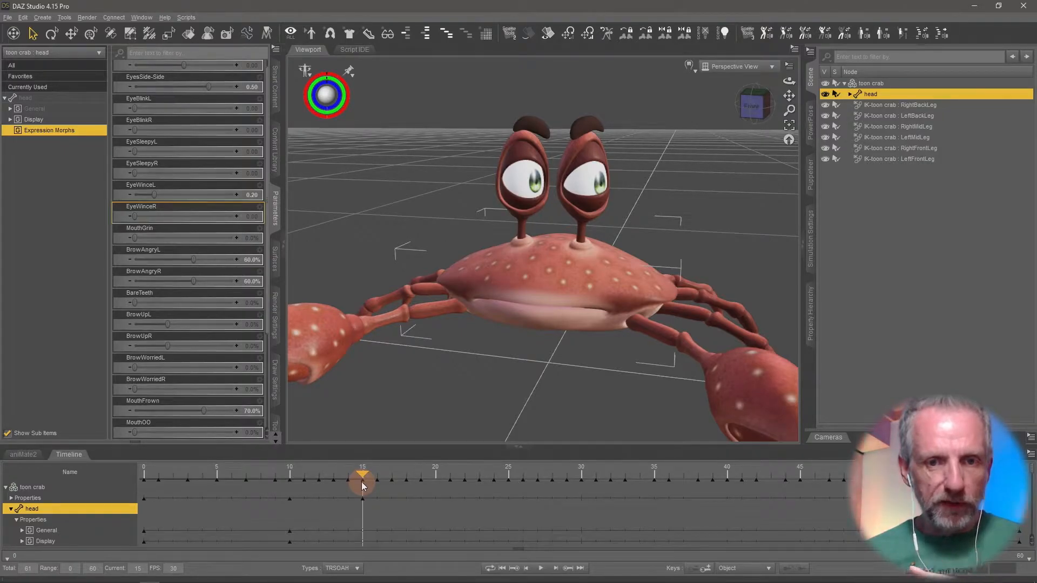
left_click_drag(381, 487, 502, 496)
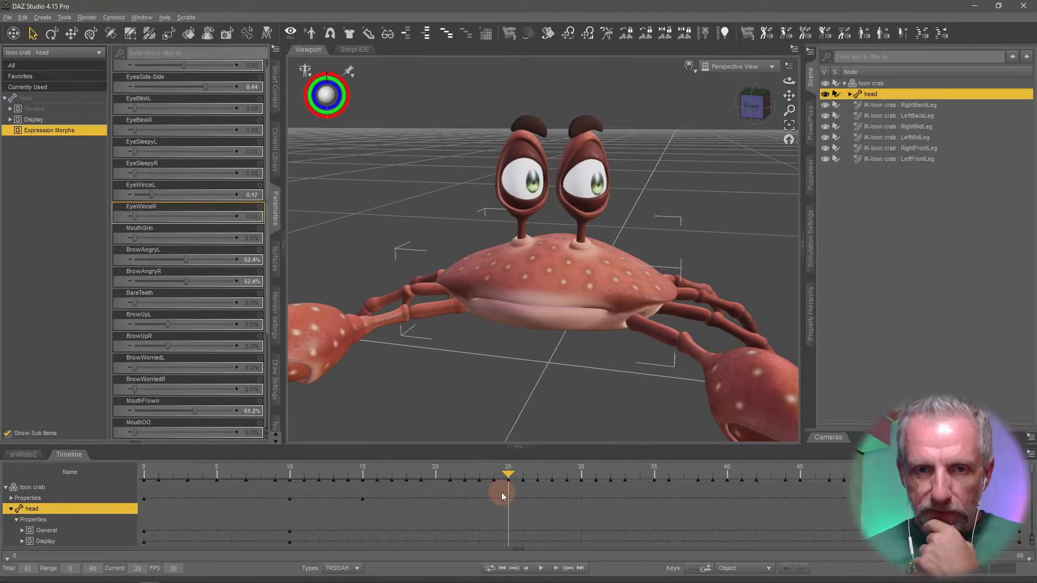
left_click(252, 195)
type("0.2")
key("Return")
Step: Set both BrowAngryL and BrowAngryR to 60% at frame 25
left_click(247, 260)
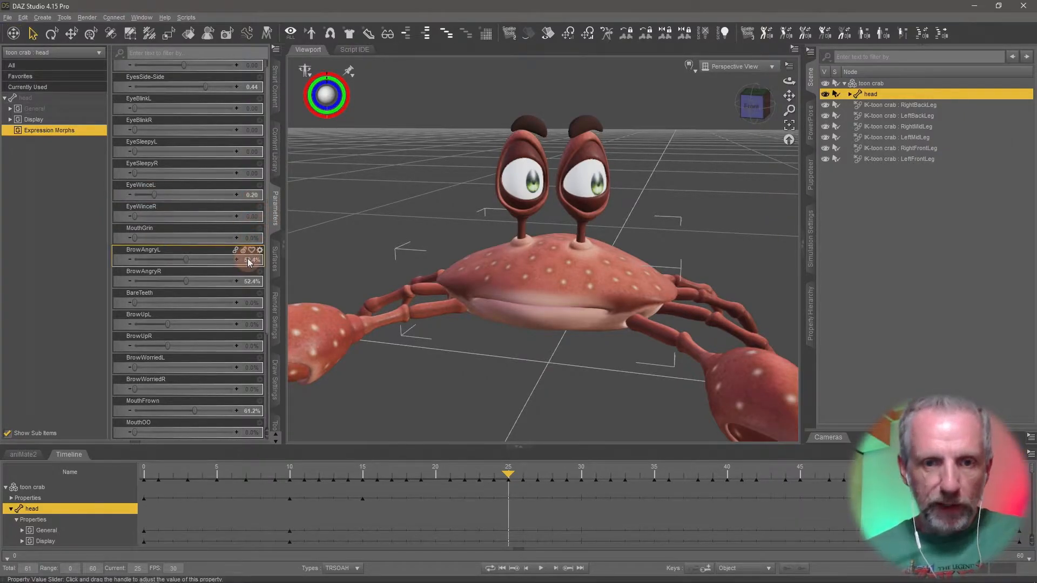
type("60")
key("Return")
left_click(244, 281)
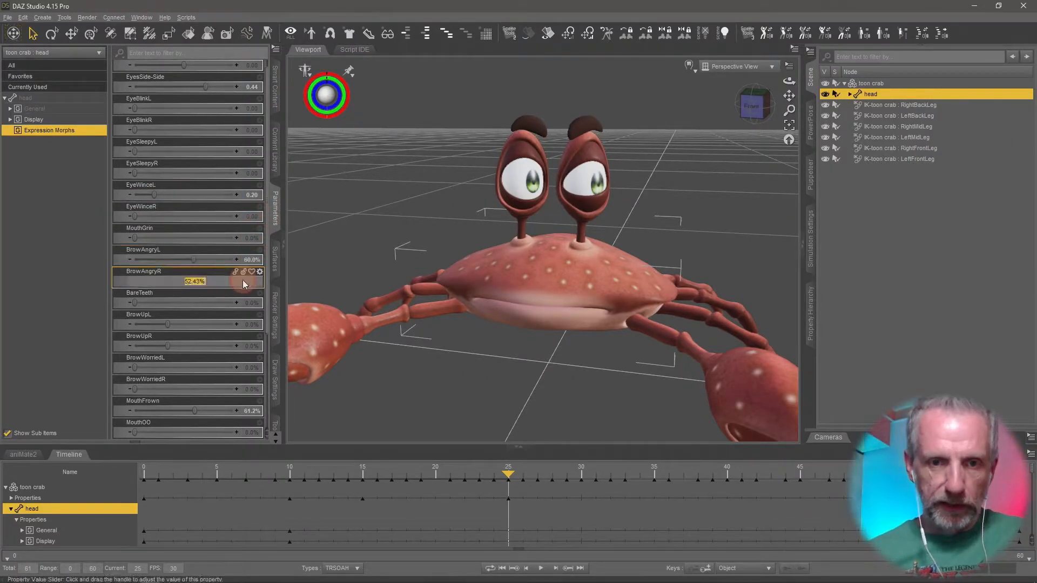
type("60")
key("Return")
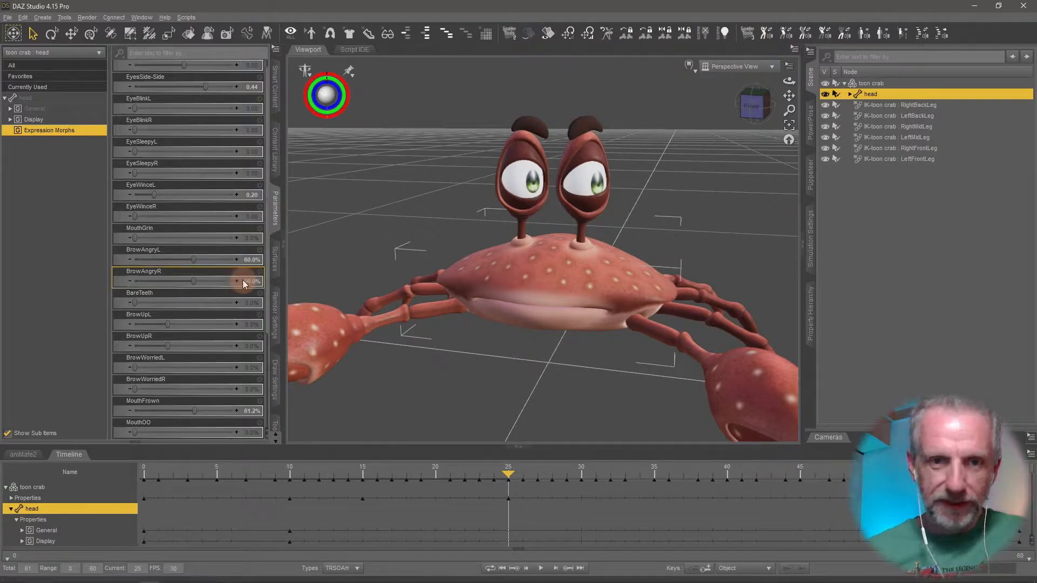
Step: Set the EyesSide-Side morph to 0.50 at frame 25
left_click(252, 87)
type("0.5")
key("Return")
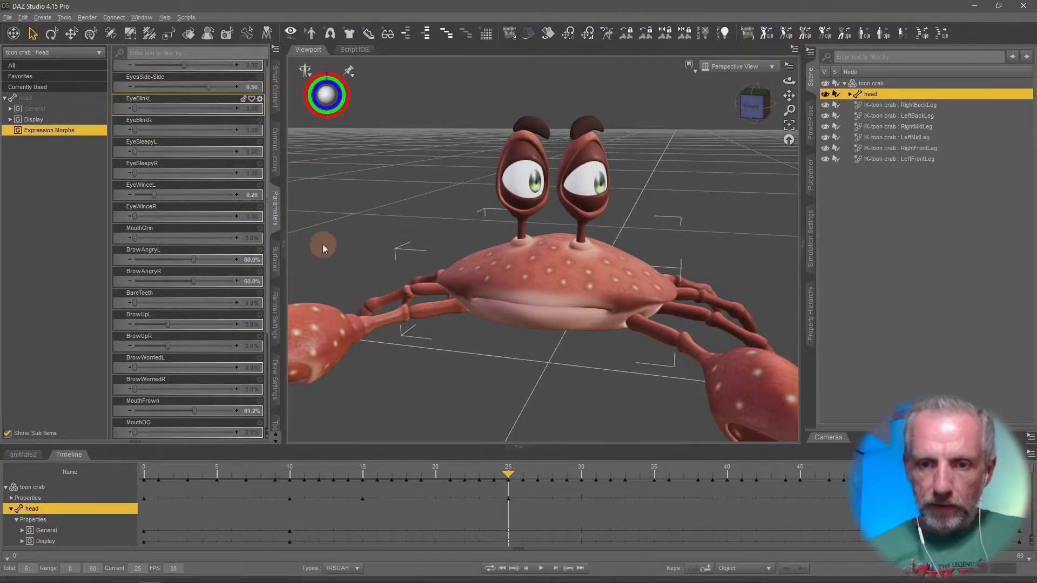
Step: Create a keyframe for the crab's head at frame 45 and set its EyesSide-Side morph to -0.50
left_click_drag(508, 476, 499, 515)
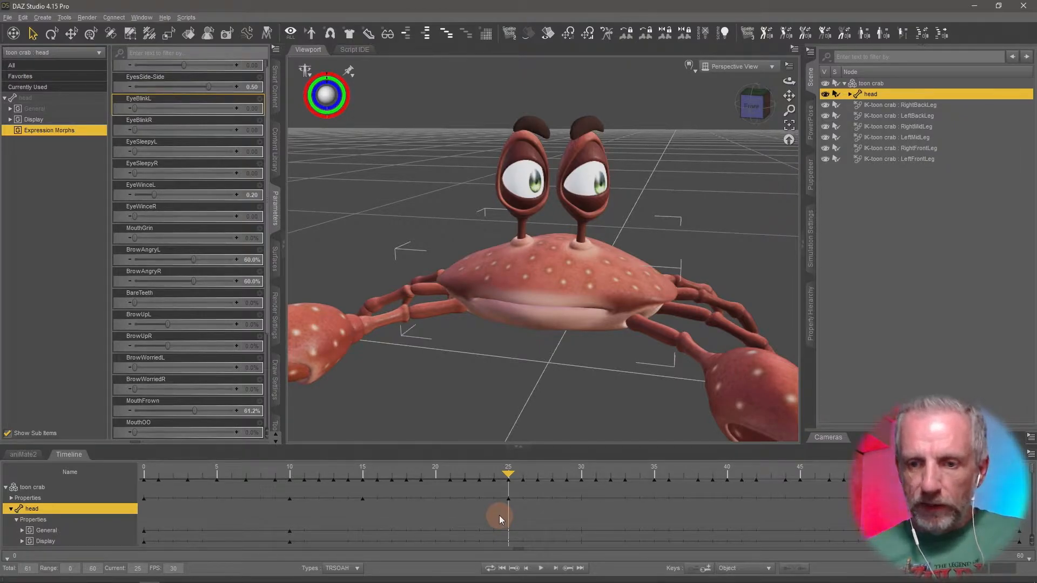
left_click_drag(499, 516, 790, 546)
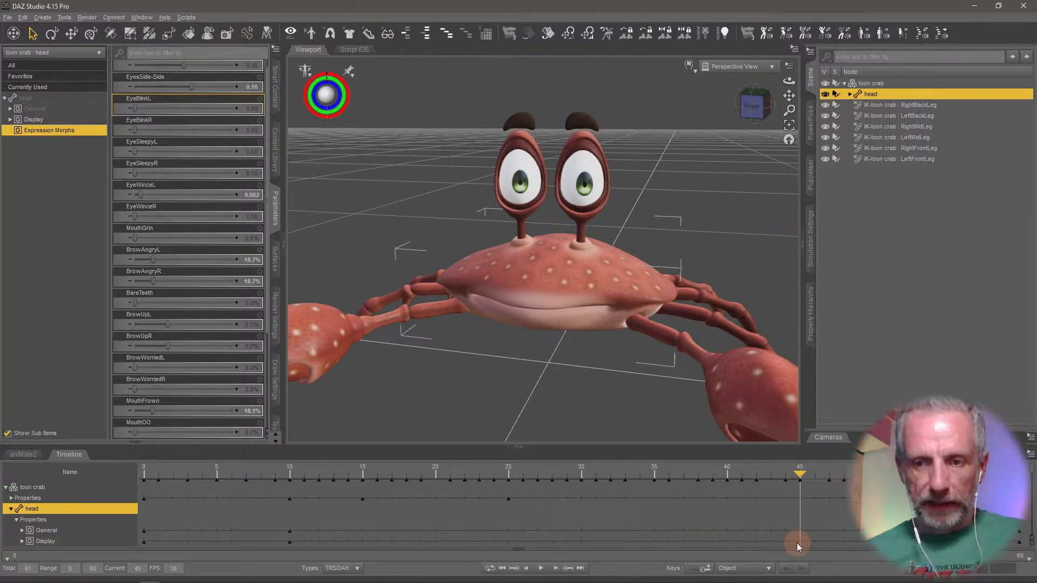
left_click(705, 568)
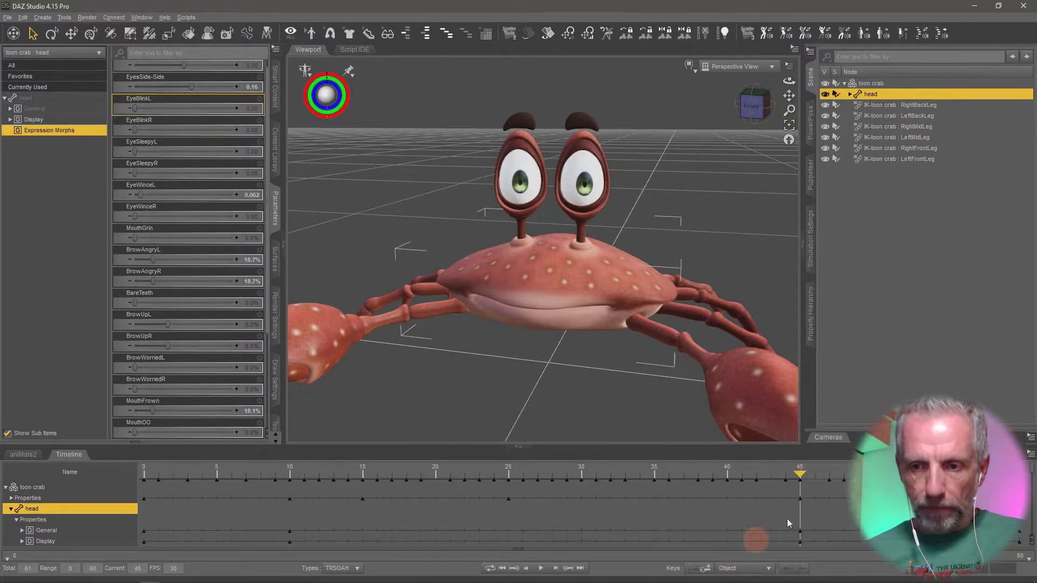
double_click(254, 87)
type("-0.5")
key("Return")
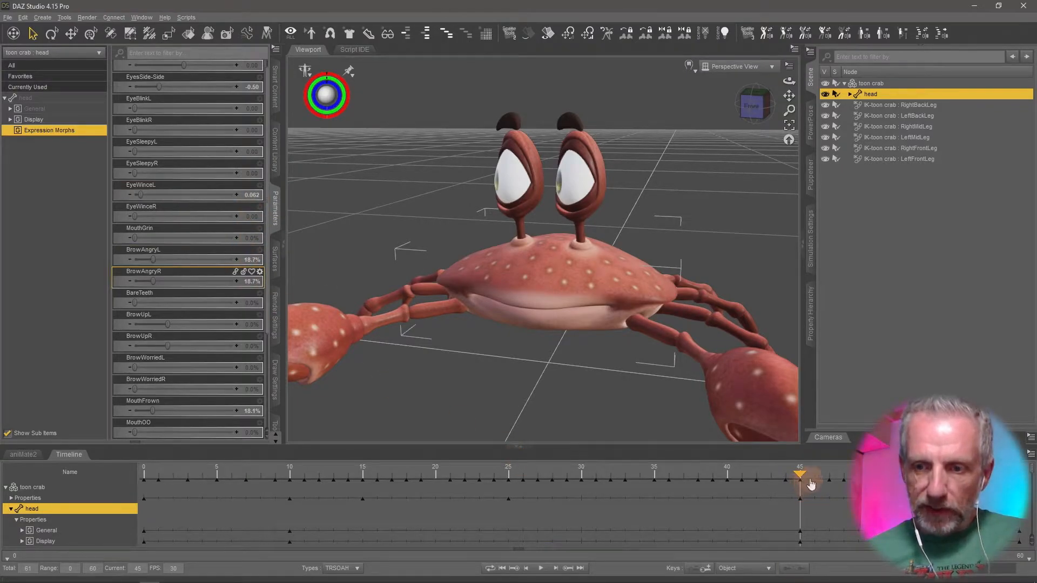
Step: Check the expression at frame 15 for comparison, then set EyeWinceL to 0.20 at frame 45
left_click_drag(800, 477, 364, 499)
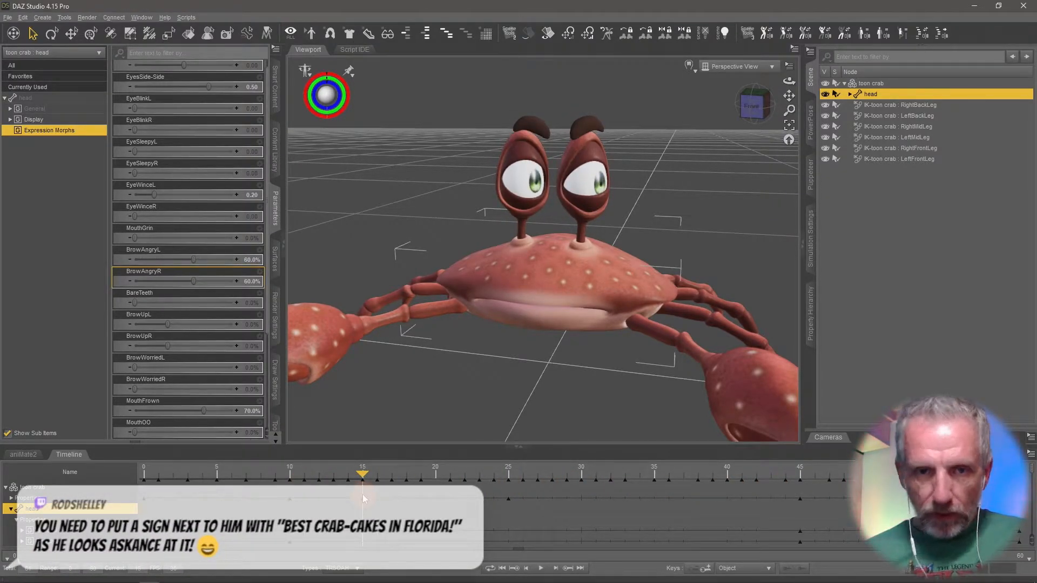
left_click_drag(364, 499, 799, 498)
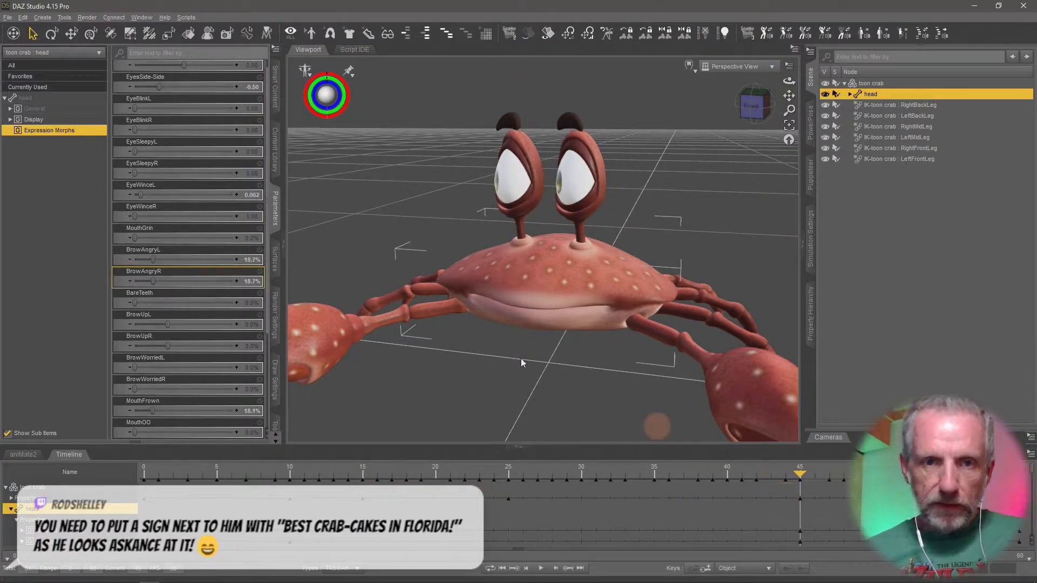
left_click(252, 195)
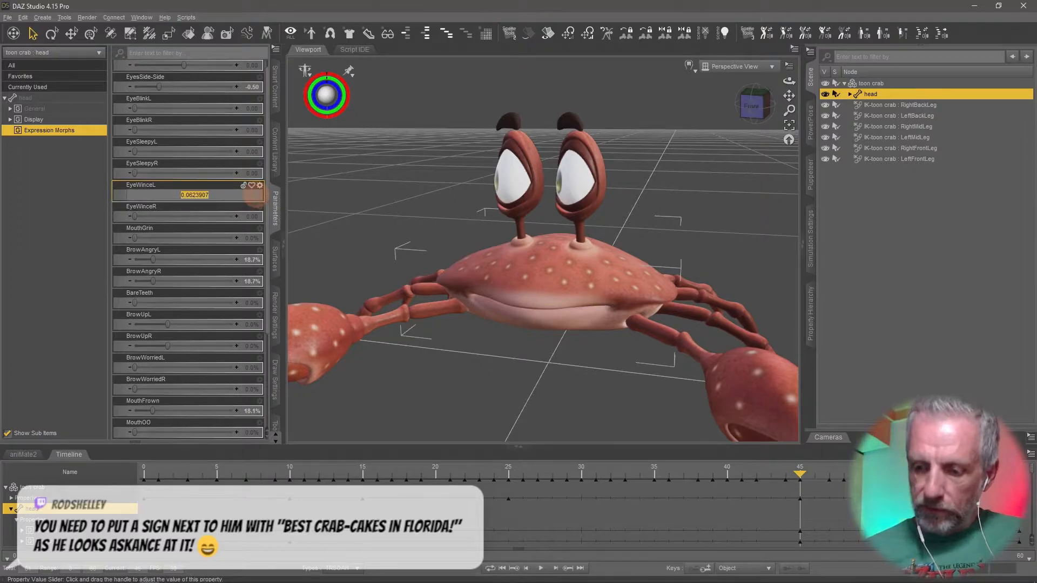
key("Return")
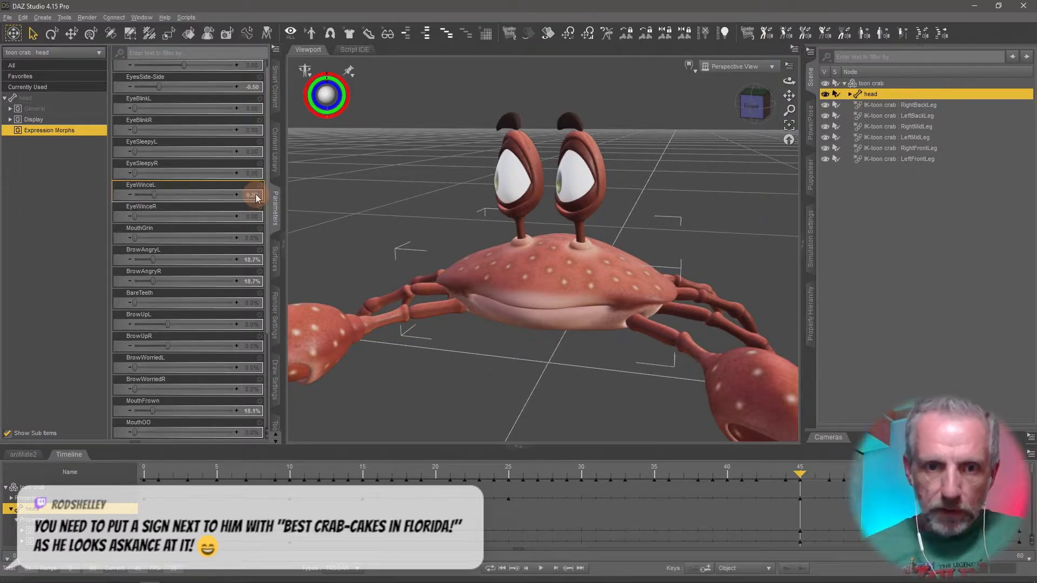
Step: Set both BrowAngryL and BrowAngryR to 60% at frame 45
left_click(253, 260)
type("60")
left_click(253, 281)
type("60")
key("Return")
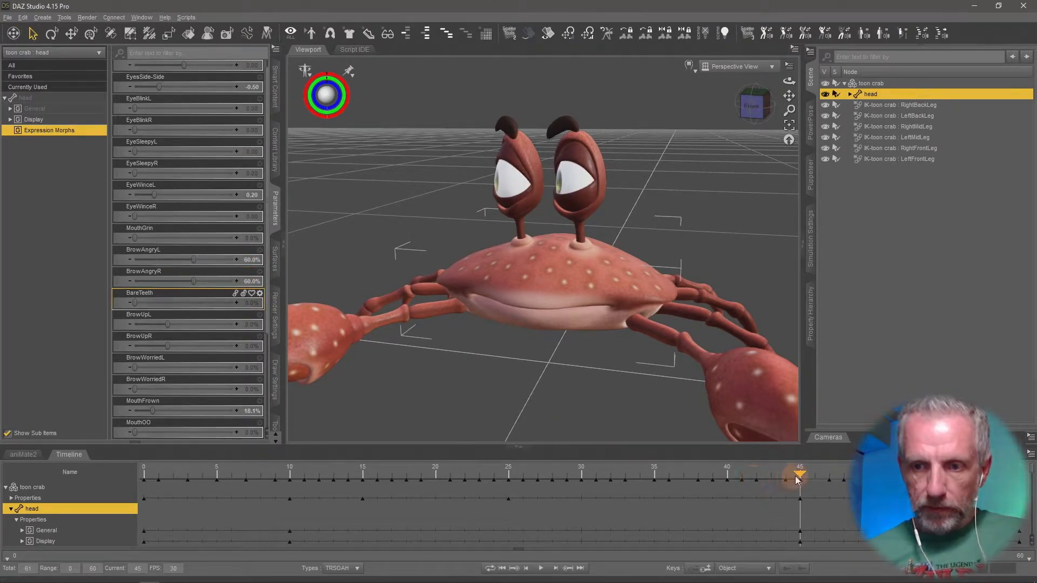
Step: Relax the brows midway through the look change by setting BrowAngryL and BrowAngryR to 30% at frame 35
left_click_drag(801, 479, 648, 525)
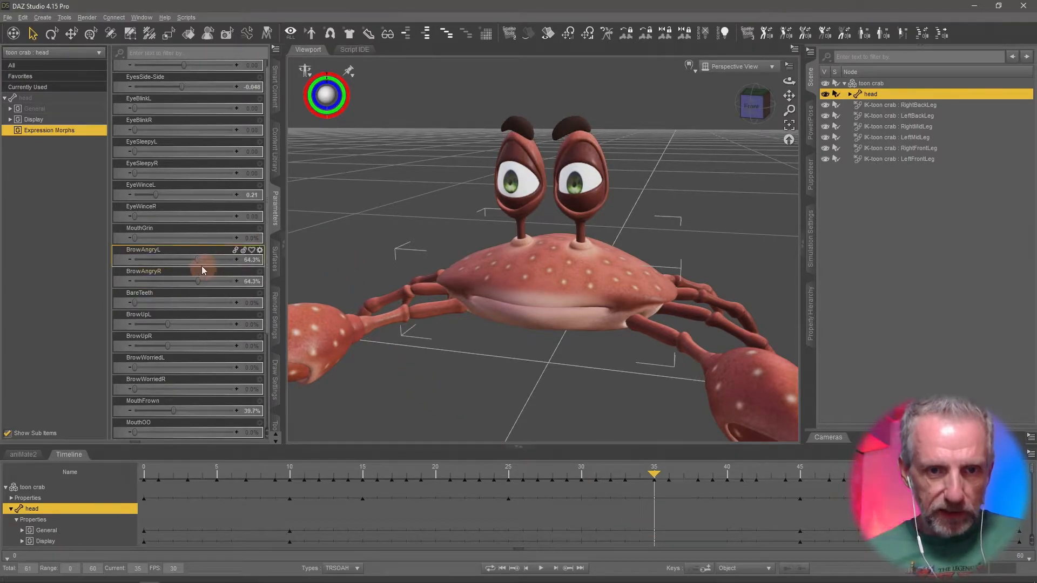
left_click_drag(190, 262, 164, 263)
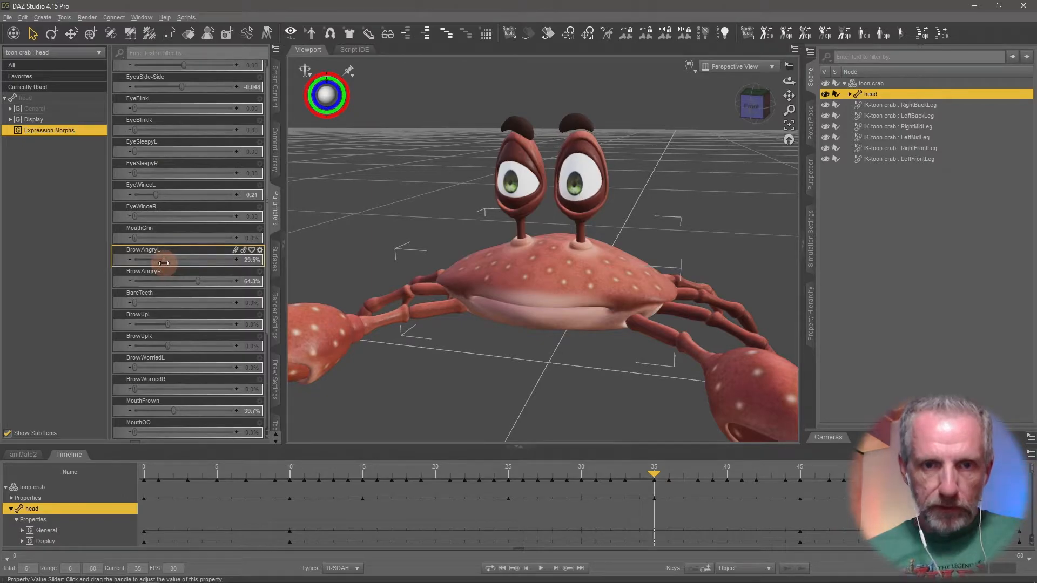
left_click(253, 263)
key("Return")
left_click(243, 281)
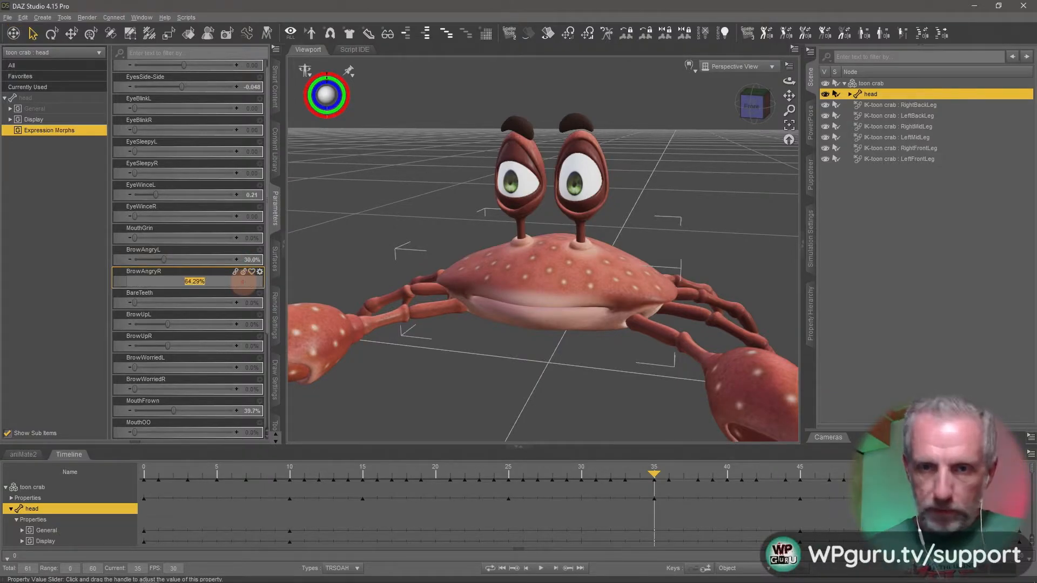
type("30")
key("Return")
Step: Set the EyesSide-Side morph to -0.20 at frame 55
left_click_drag(659, 477, 946, 546)
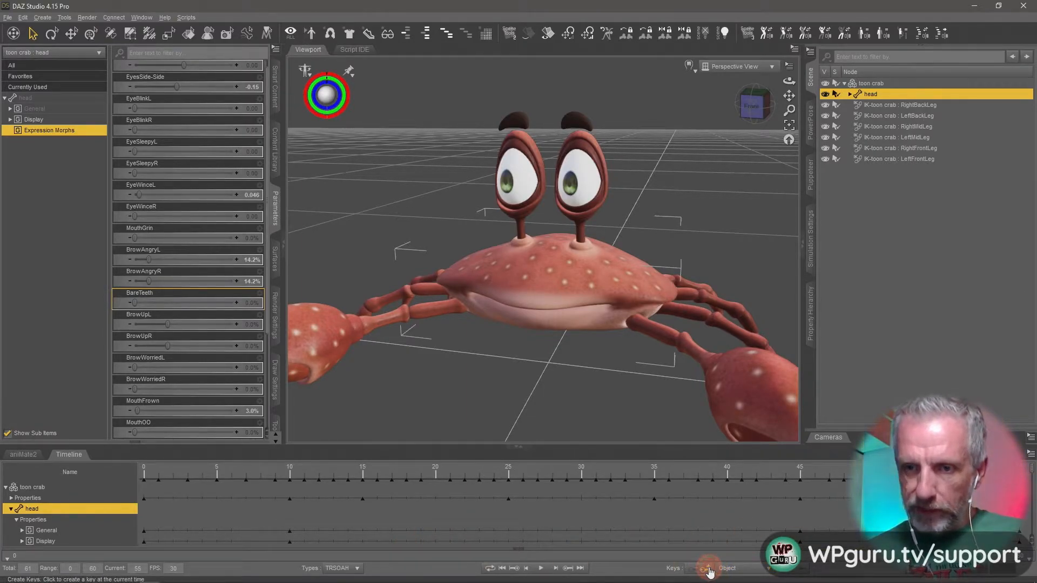
left_click(250, 87)
type("-0.2")
key("Return")
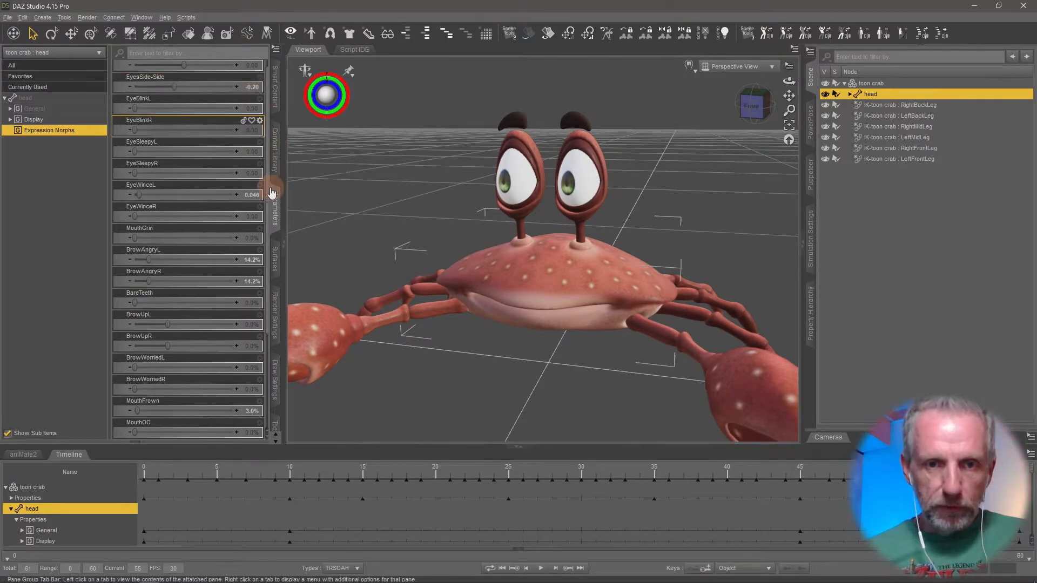
Step: Try an EyeWinceL value of 0.50 at frame 55
left_click(250, 194)
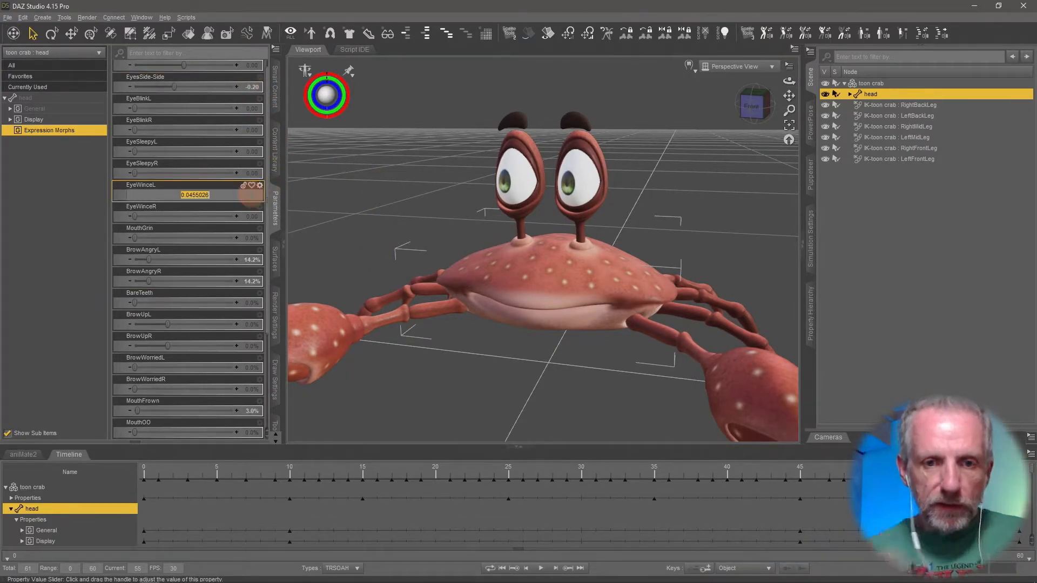
type("0.5")
key("Return")
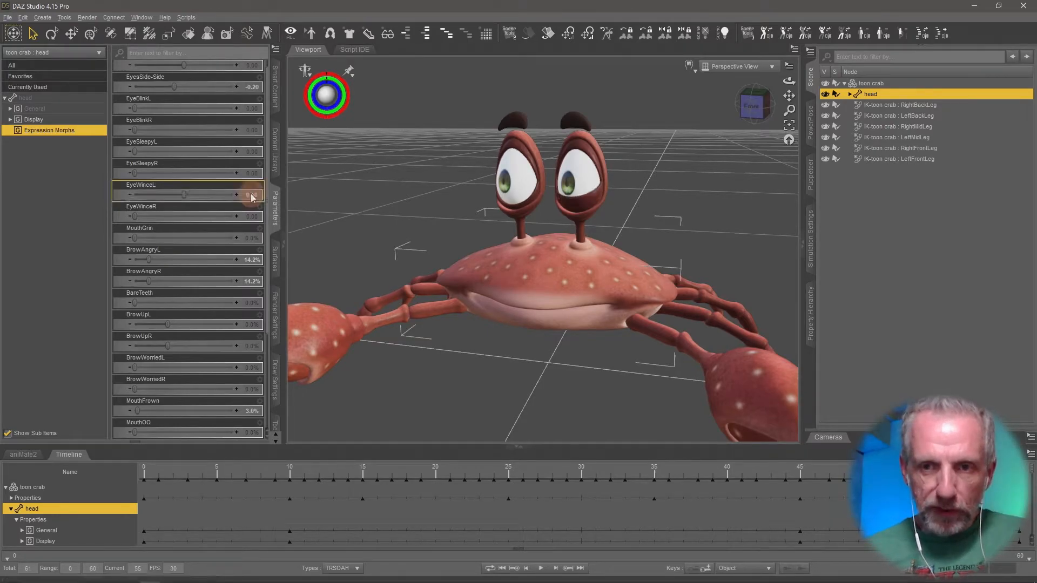
Step: Set both BrowAngryL and BrowAngryR to 60% at frame 55
left_click(251, 260)
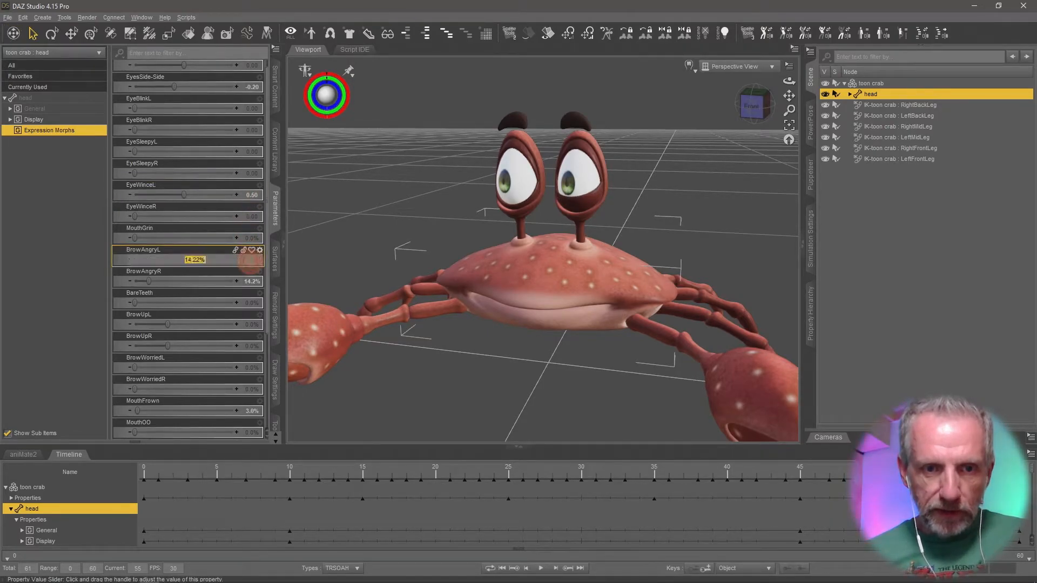
type("60")
key("Return")
left_click(250, 282)
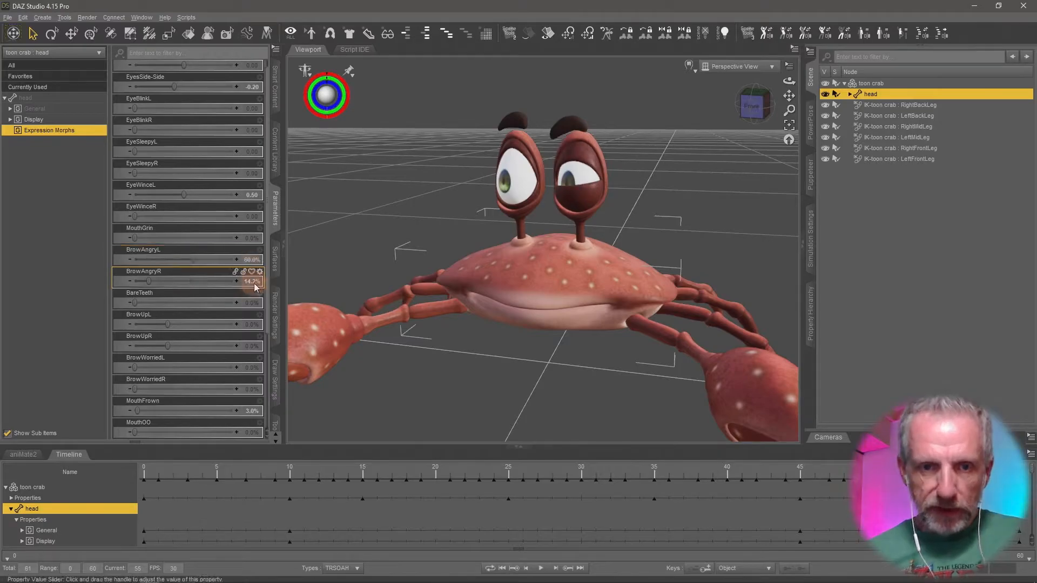
type("60")
key("Return")
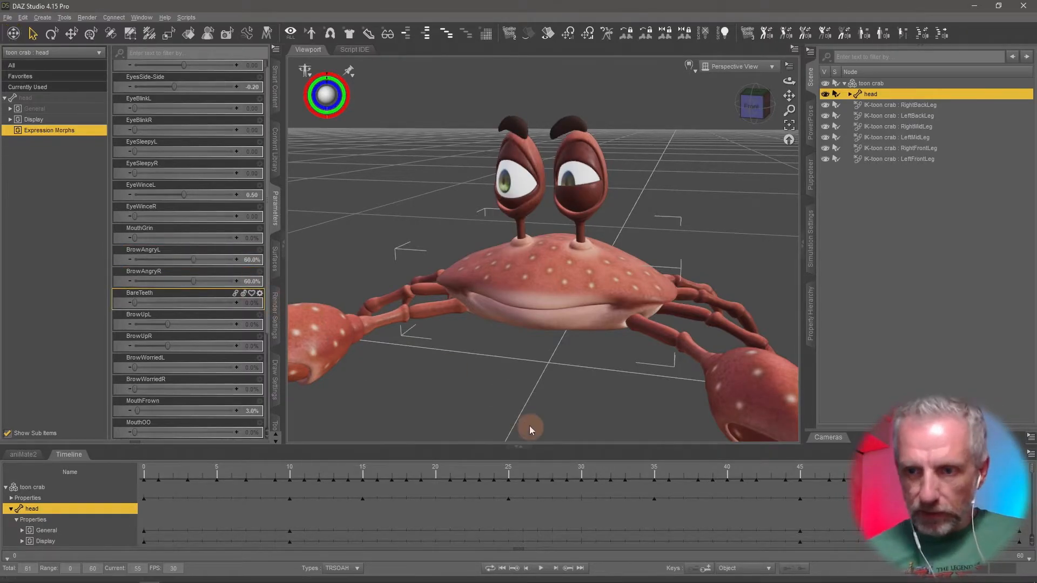
Step: Set EyeWinceL to 0.20 at frame 55
left_click_drag(945, 497, 946, 521)
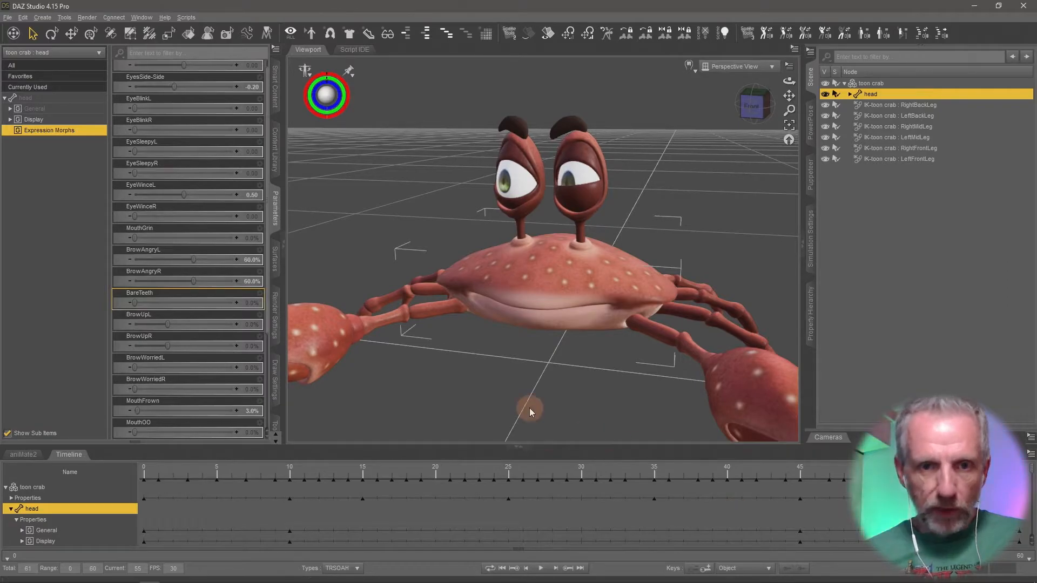
left_click(251, 195)
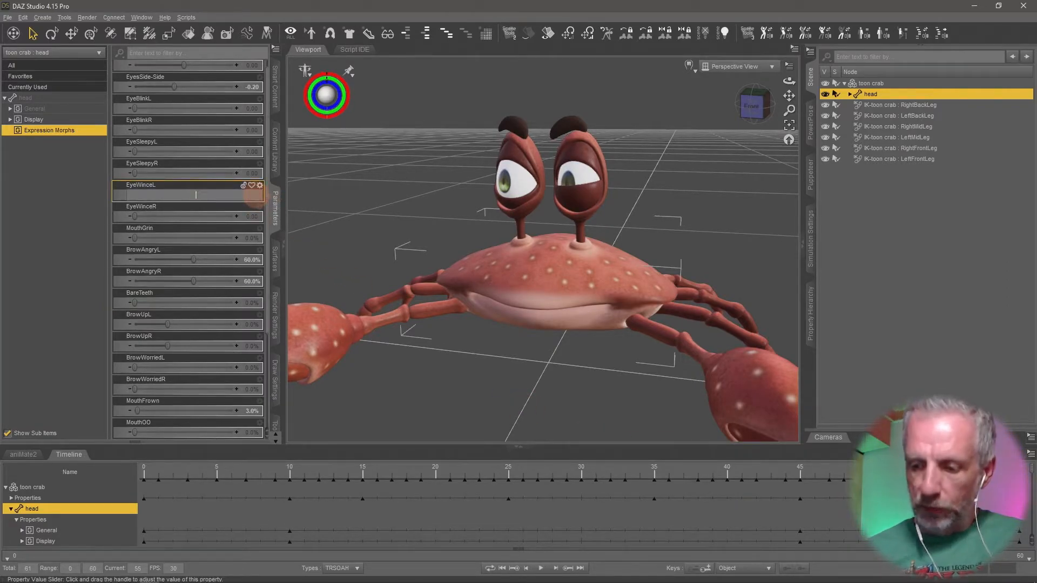
type("0.2")
key("Return")
Step: At frame 35, reduce MouthFrown to 0% and raise MouthOO to about 67%
left_click_drag(946, 475, 643, 545)
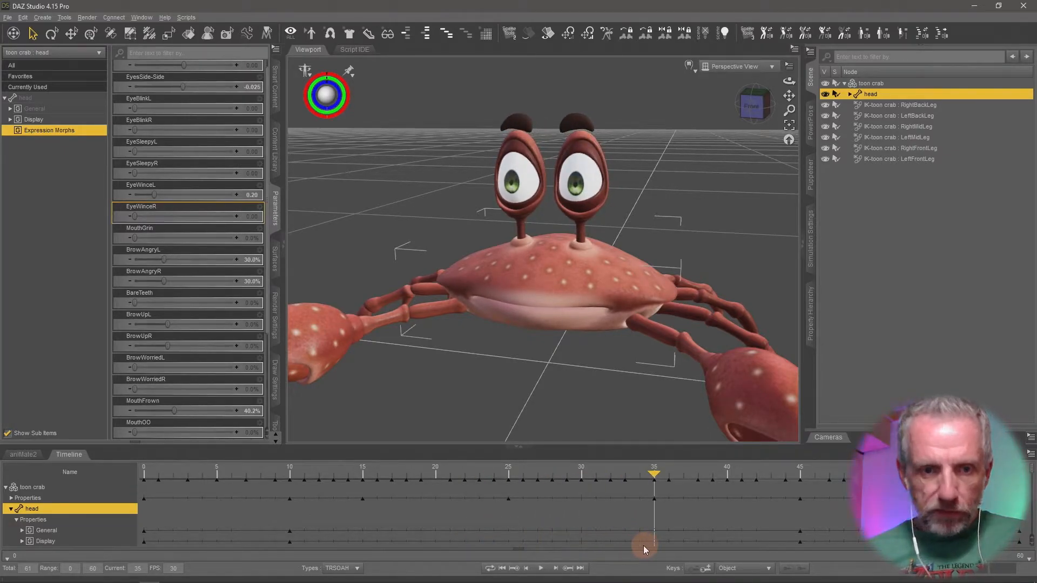
left_click_drag(173, 410, 13, 413)
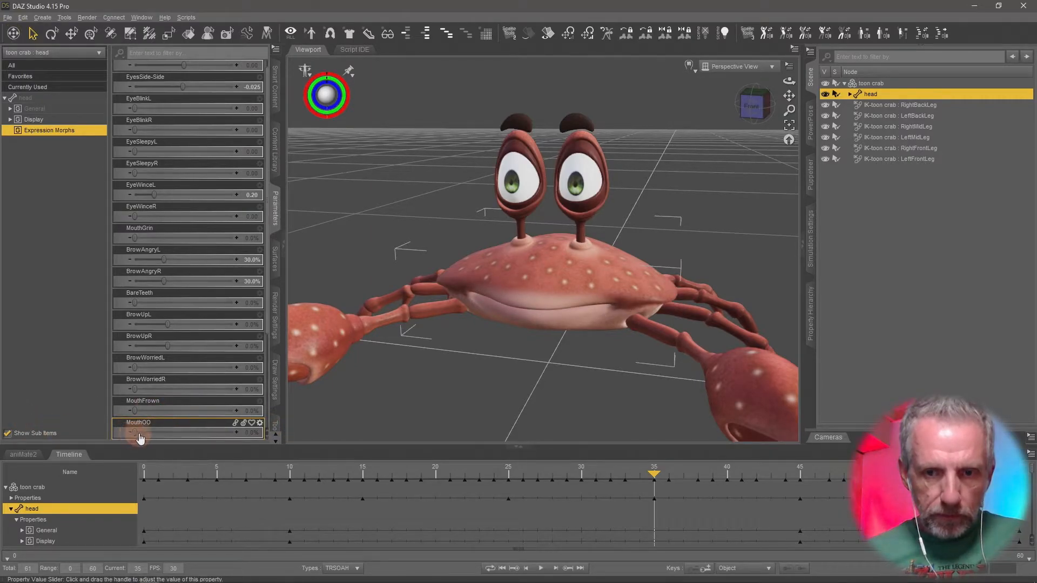
left_click_drag(136, 432, 201, 432)
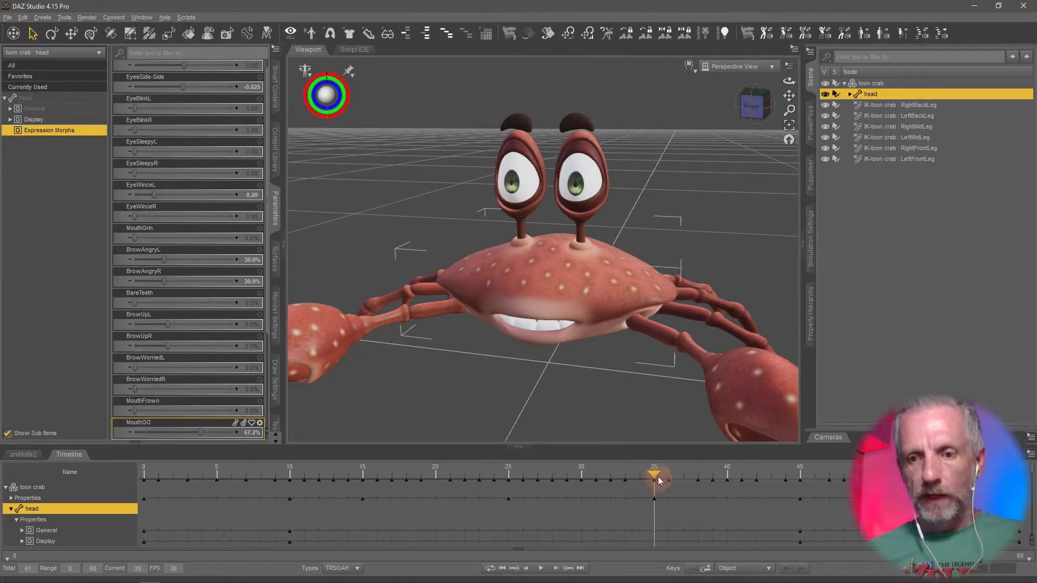
Step: Review the facial animation in playback and return to frame 0
left_click_drag(590, 483, 81, 455)
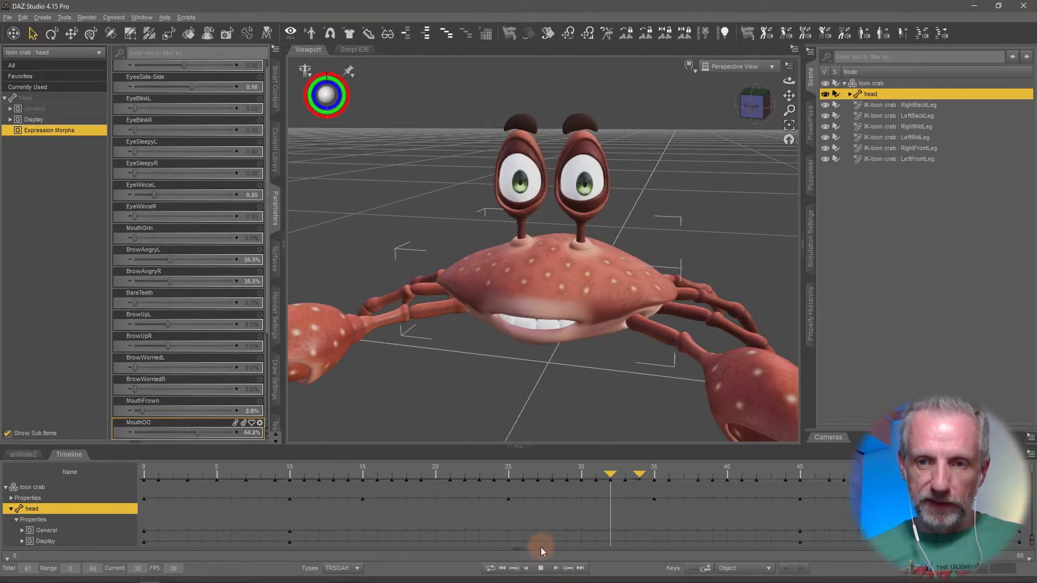
left_click(502, 568)
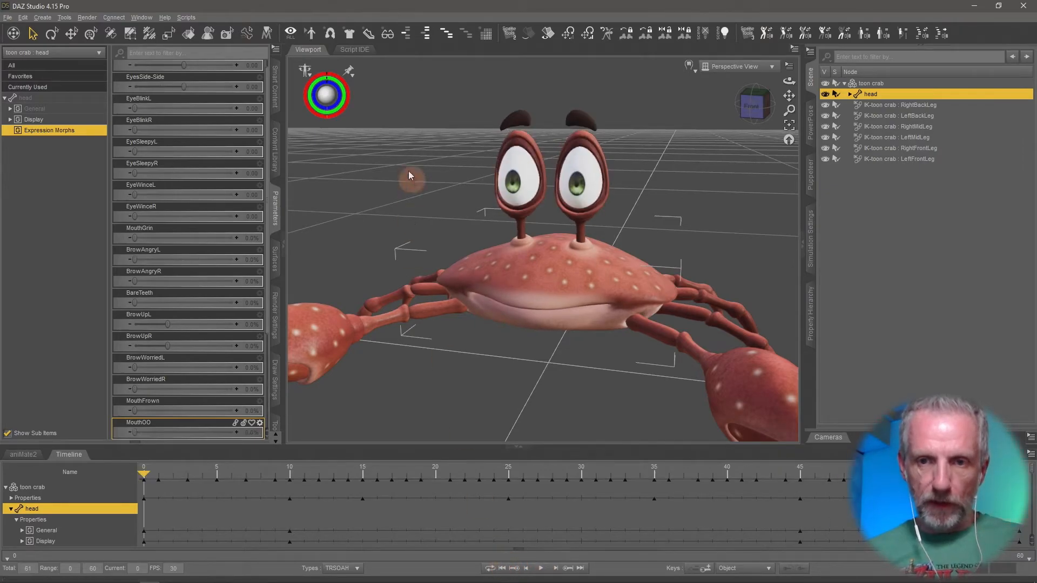
Step: Save the scene in the Crab Walk folder as Crab Expression v1, accepting the default save options
left_click(7, 19)
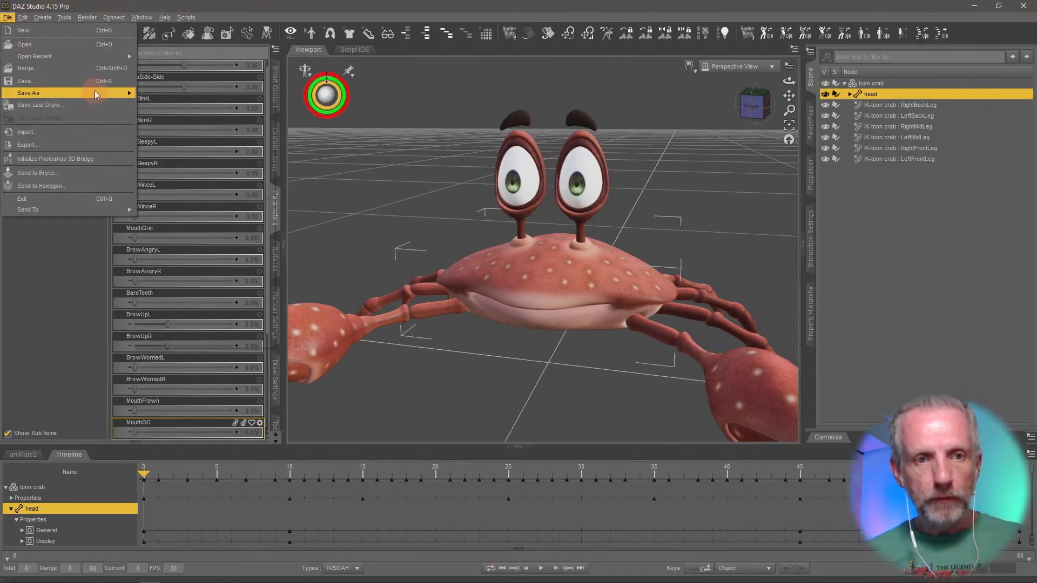
mouse_move(81, 88)
left_click(174, 101)
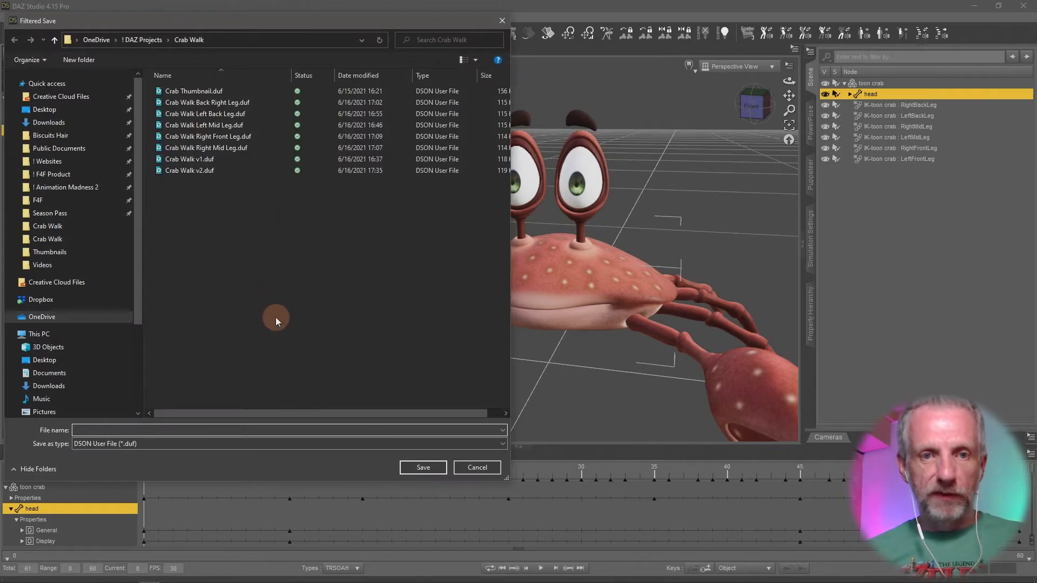
type("Crab Expres")
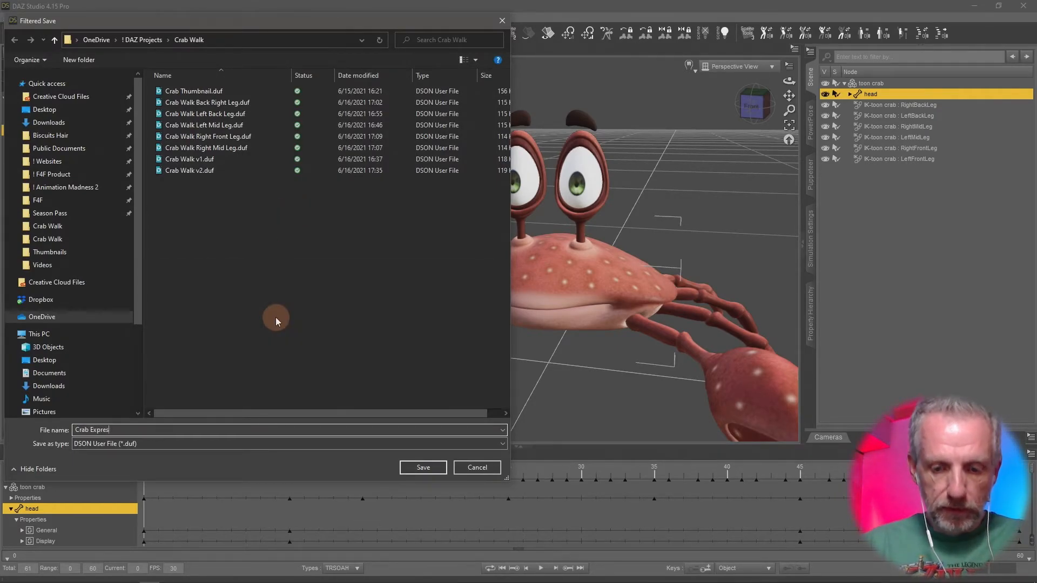
type("sion v1")
key("Return")
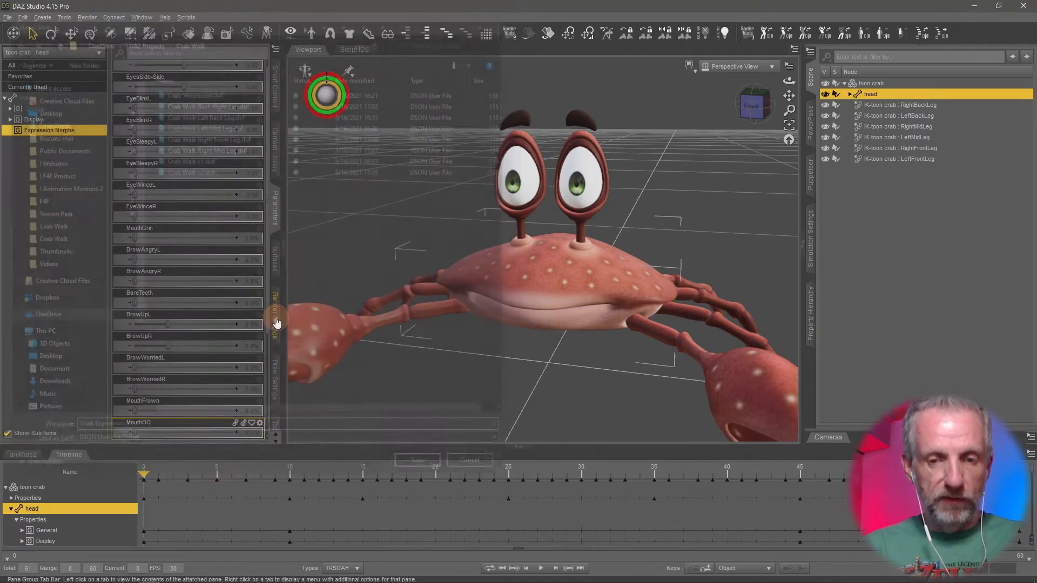
key("Return")
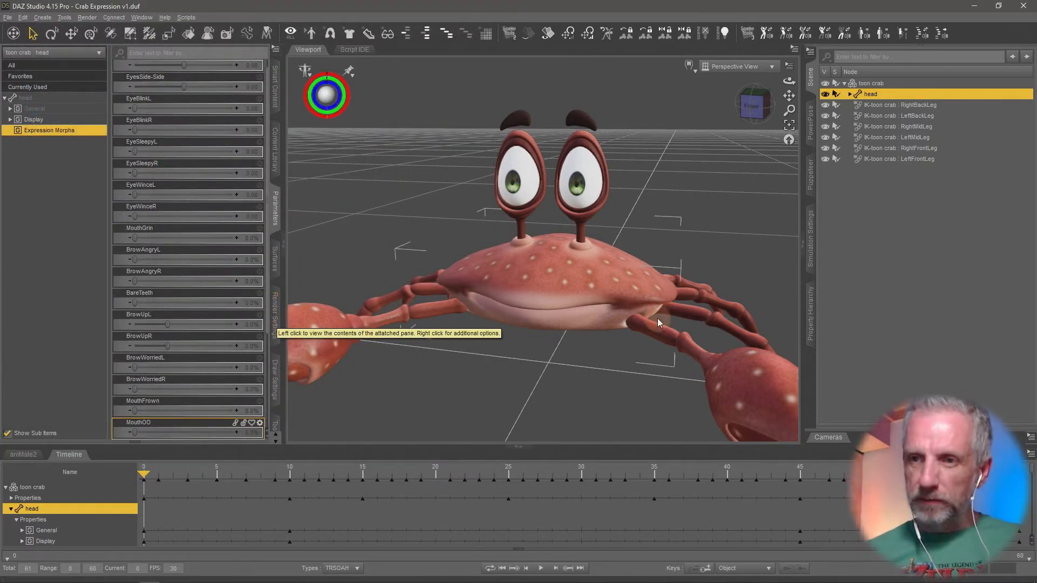
Step: Create an aniBlock from the toon crab's studio keyframes using Direct Copy, with morph values included
left_click(887, 83)
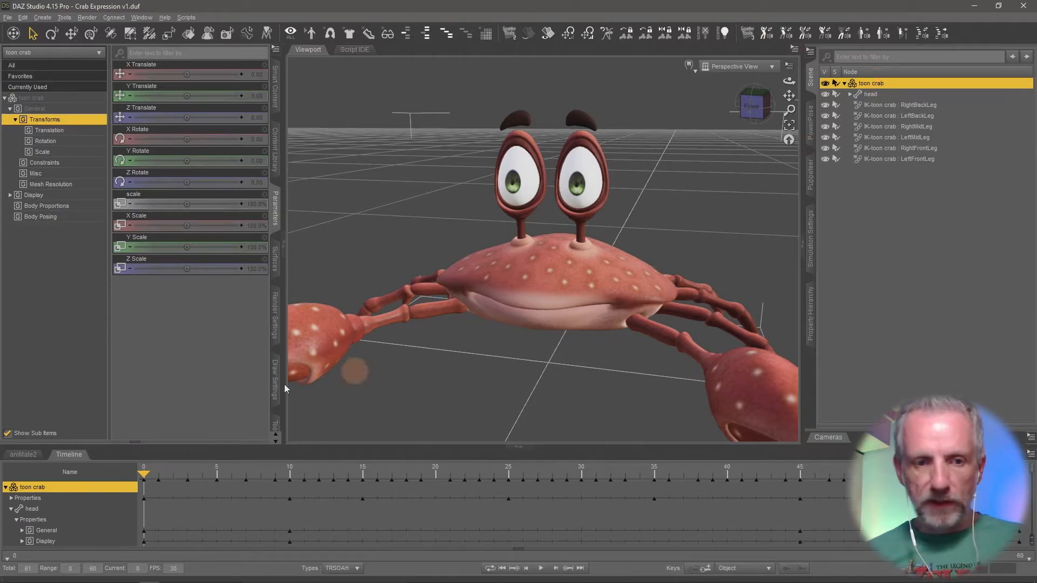
left_click(24, 455)
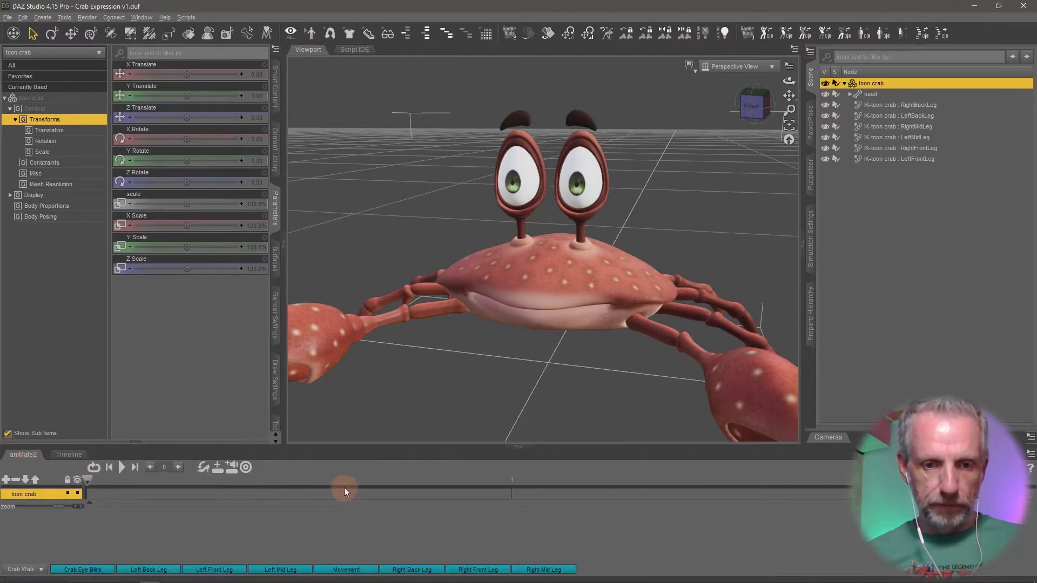
right_click(128, 524)
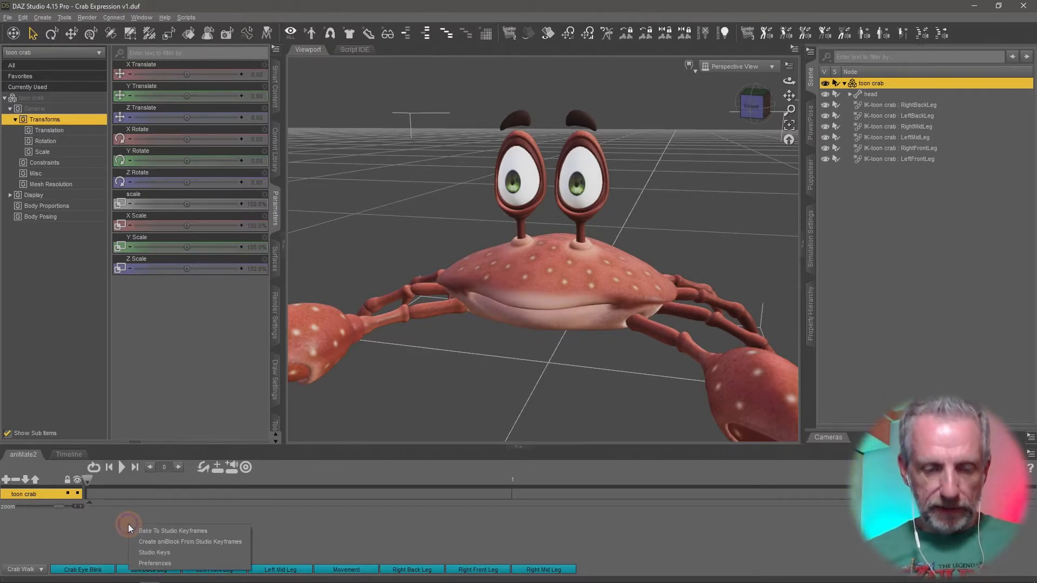
left_click(177, 542)
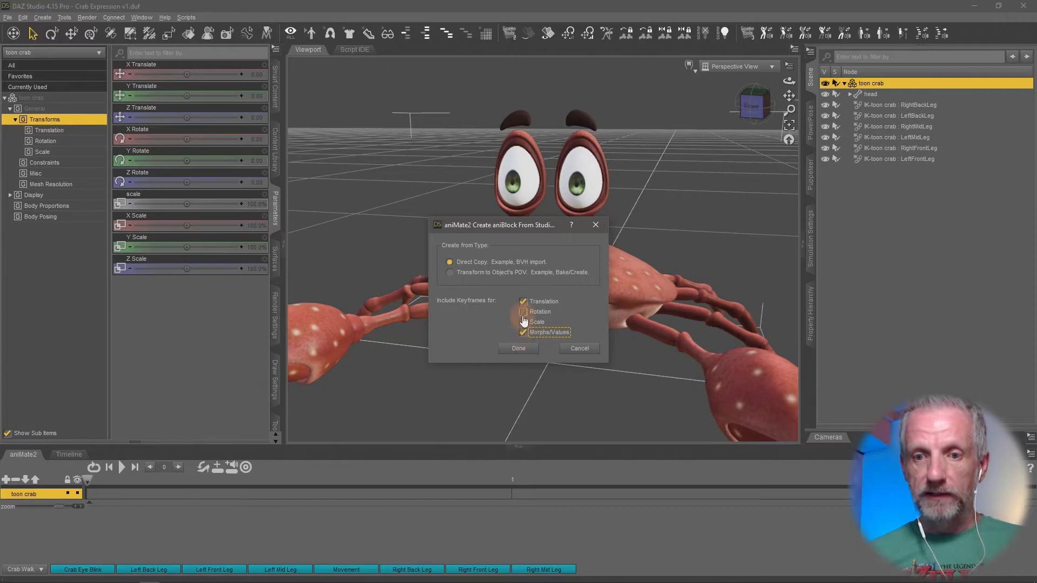
left_click(527, 349)
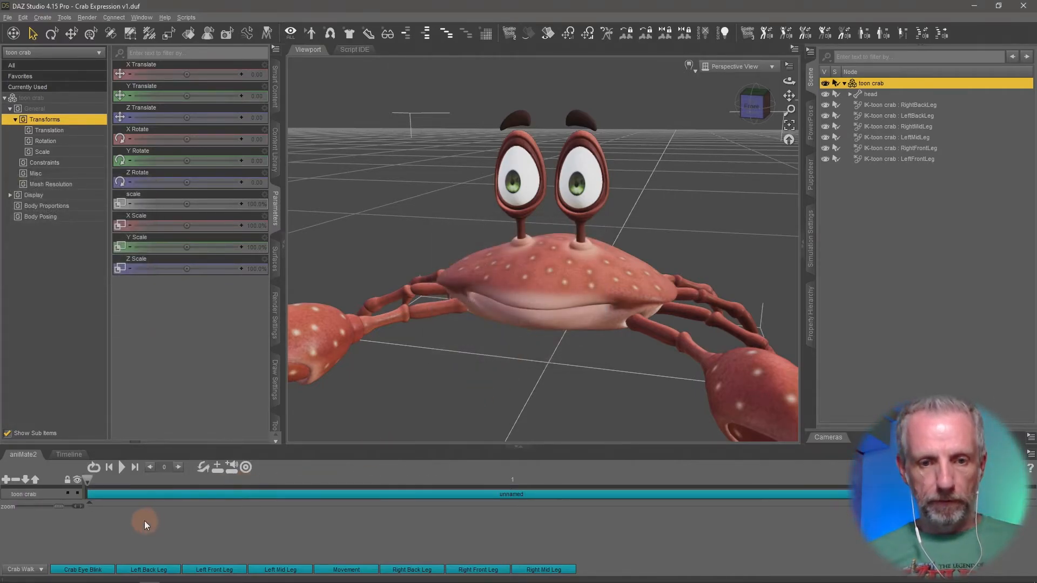
Step: Preview the new aniBlock on the toon crab track in playback
left_click(127, 470)
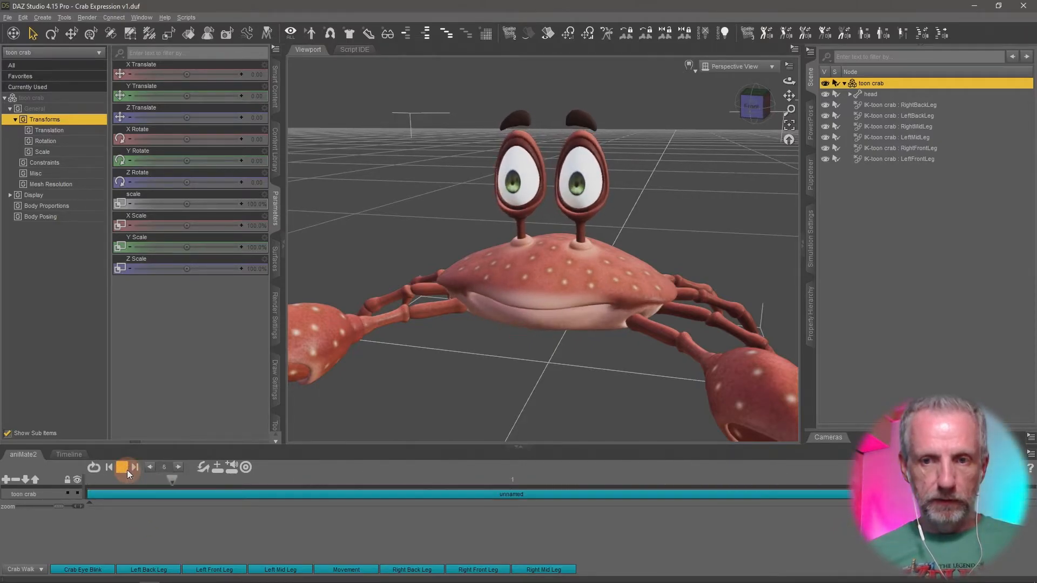
left_click(69, 456)
left_click(23, 454)
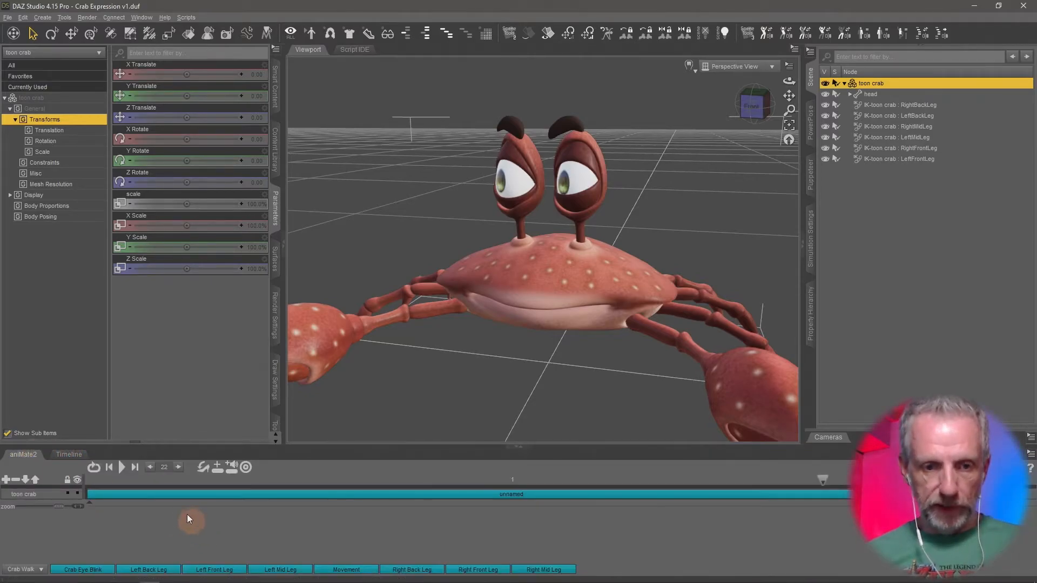
Step: Rename the unnamed aniBlock on the toon crab track as Crab Expressions v1
right_click(193, 497)
left_click(251, 503)
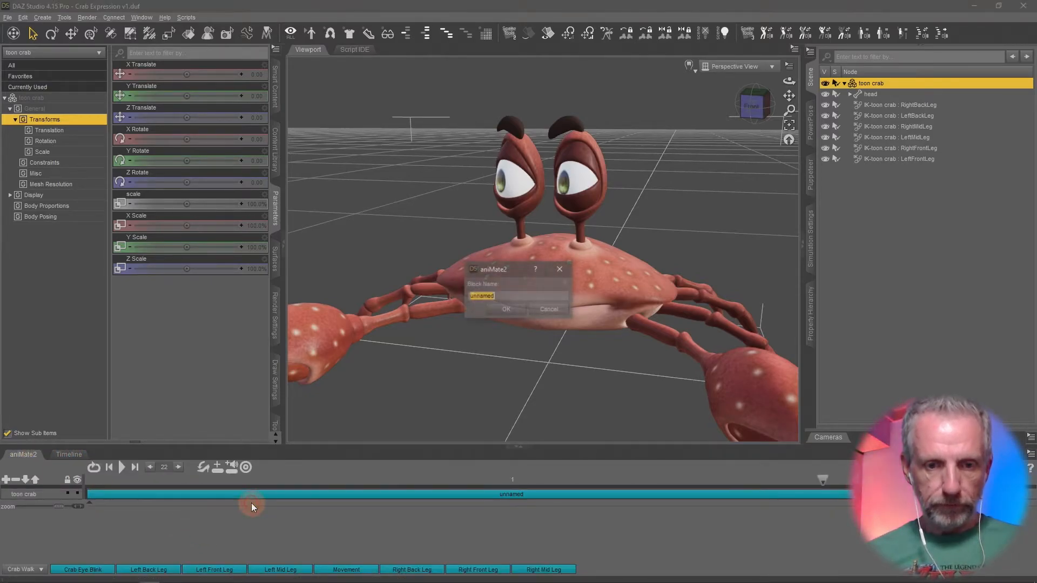
type("Crab ")
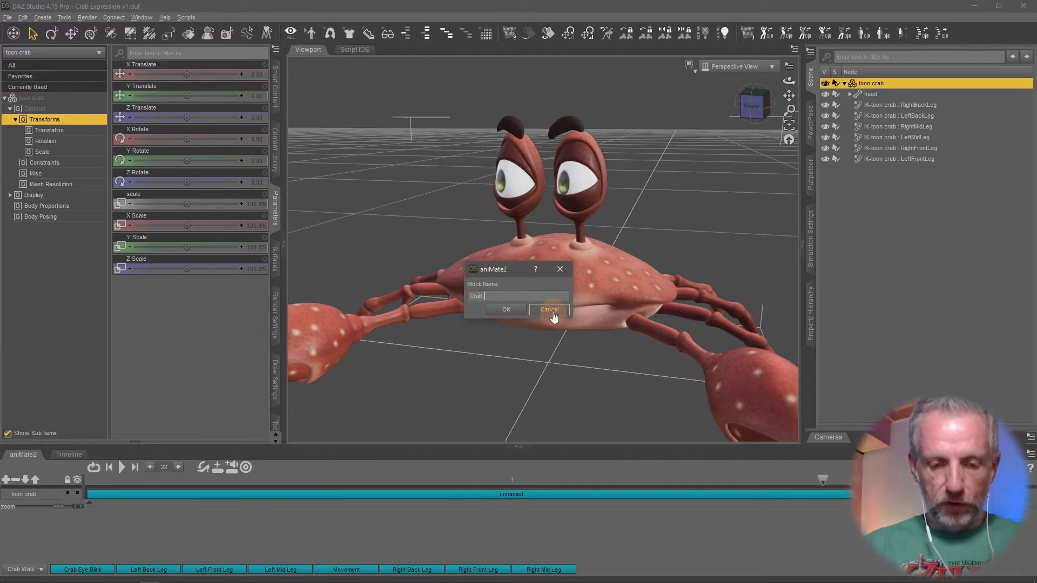
type("Expressions v1")
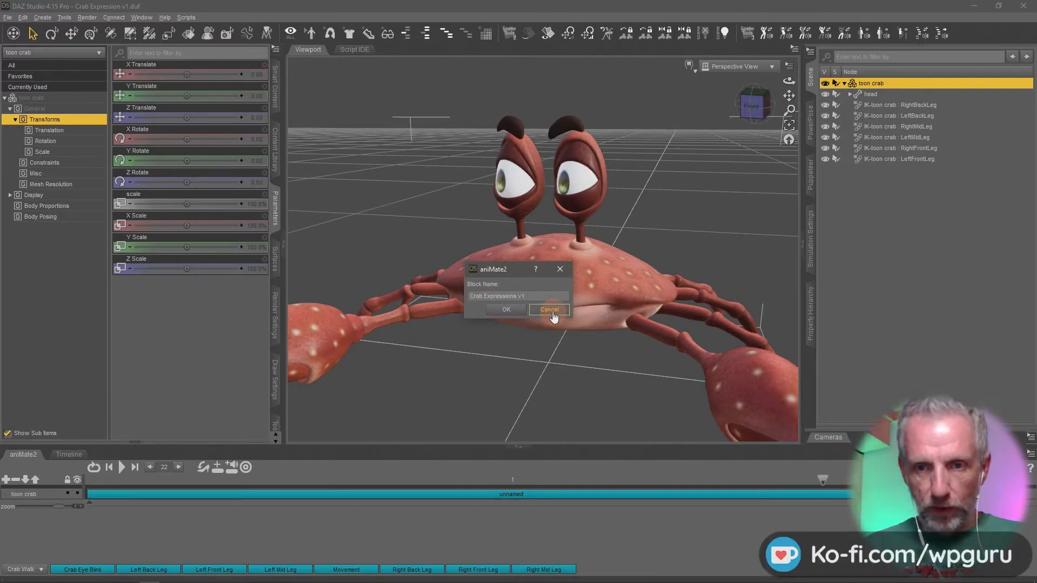
key("Return")
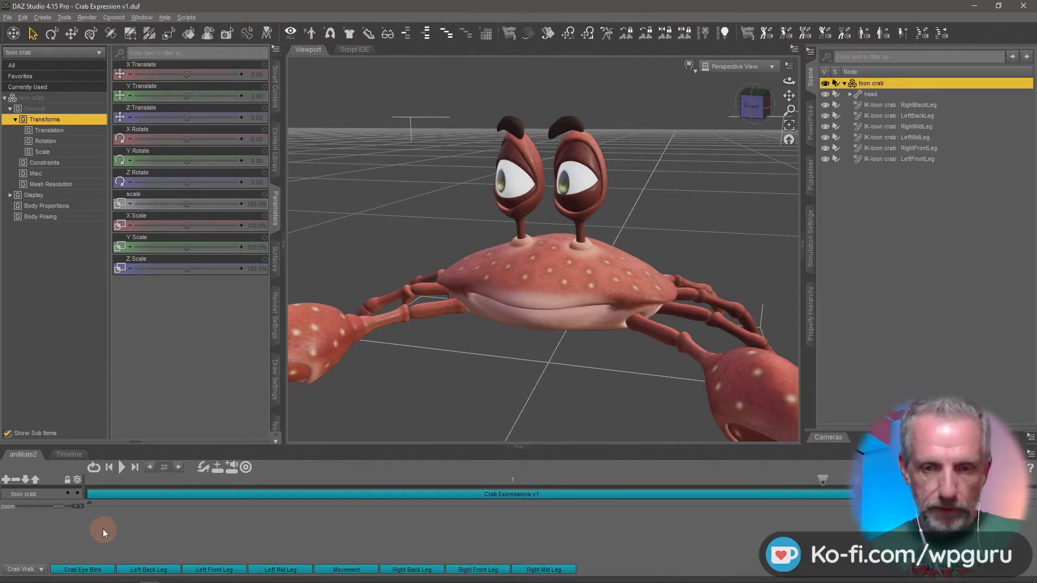
Step: Save the renamed block as a new aniBlock file, Crab Expressions v1.gfa, in the Crab Walk aniBlocks folder
right_click(272, 496)
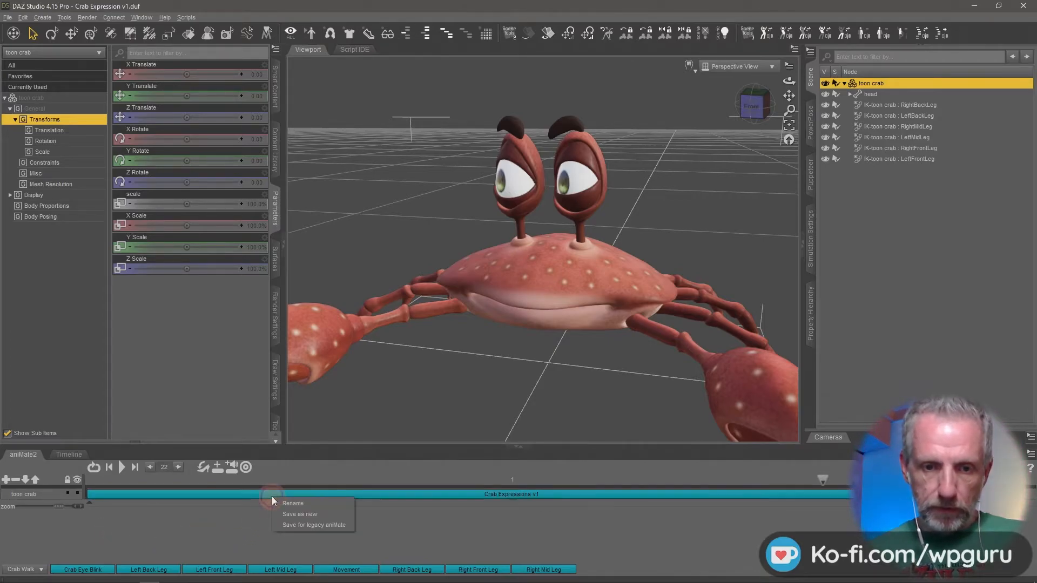
left_click(330, 515)
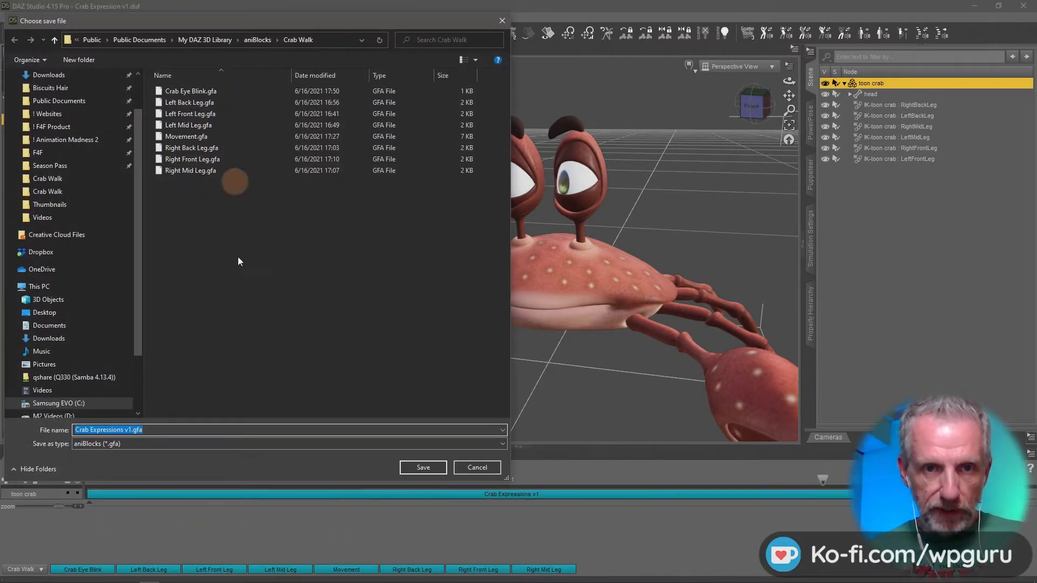
left_click(437, 465)
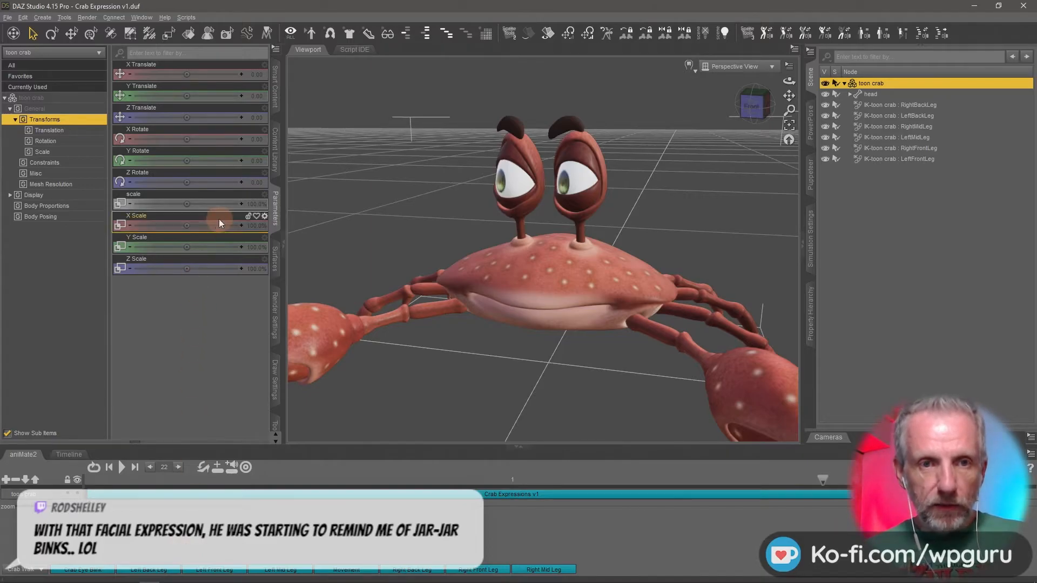
Step: Open the recent scene Crab Walk v2 without saving changes to the current scene
left_click(8, 17)
mouse_move(74, 57)
left_click(204, 66)
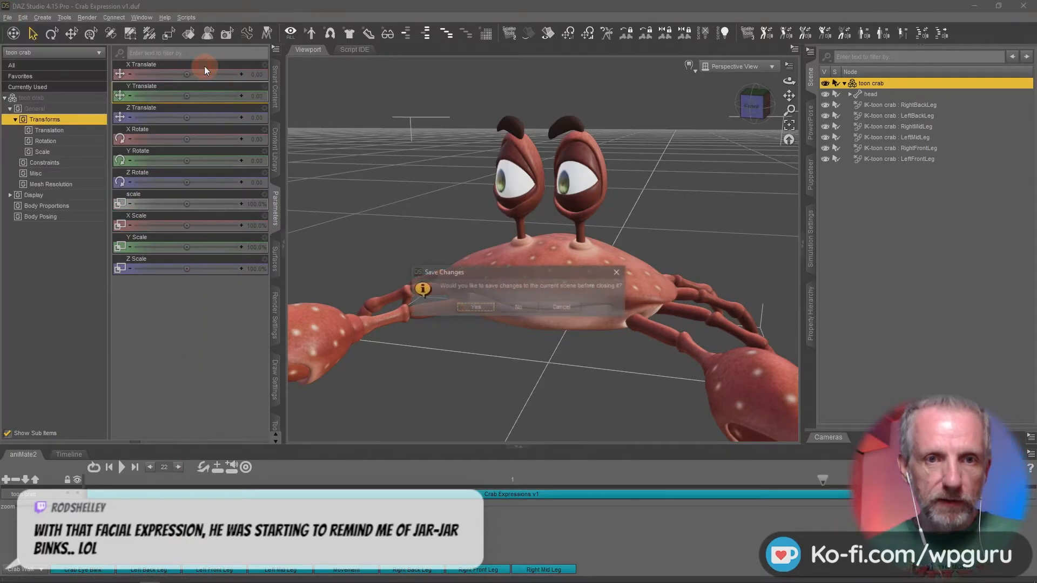
left_click(519, 307)
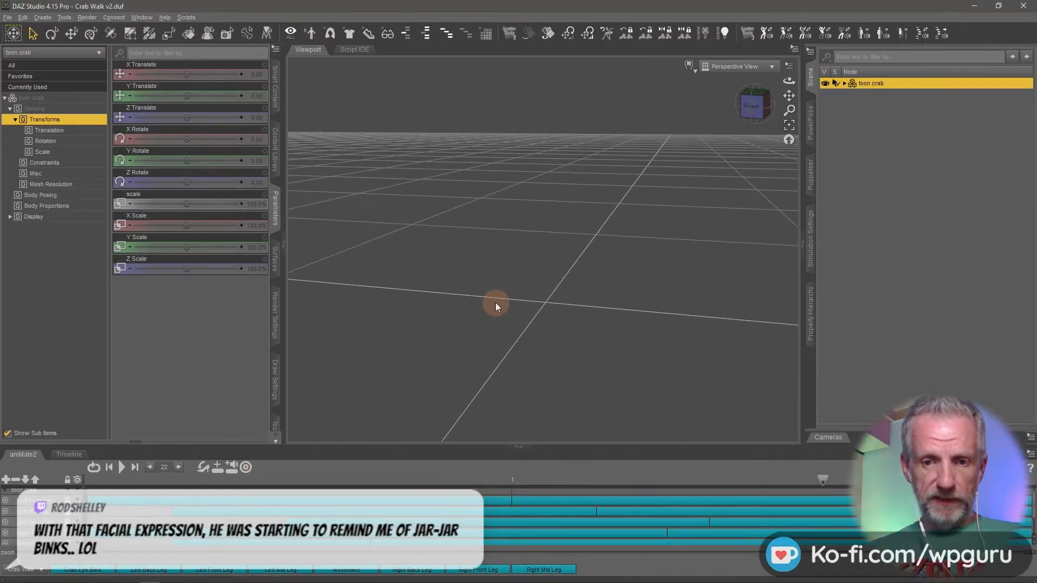
Step: Review the crab's walk animation in playback across the whole track, and return to frame 0
left_click(121, 468)
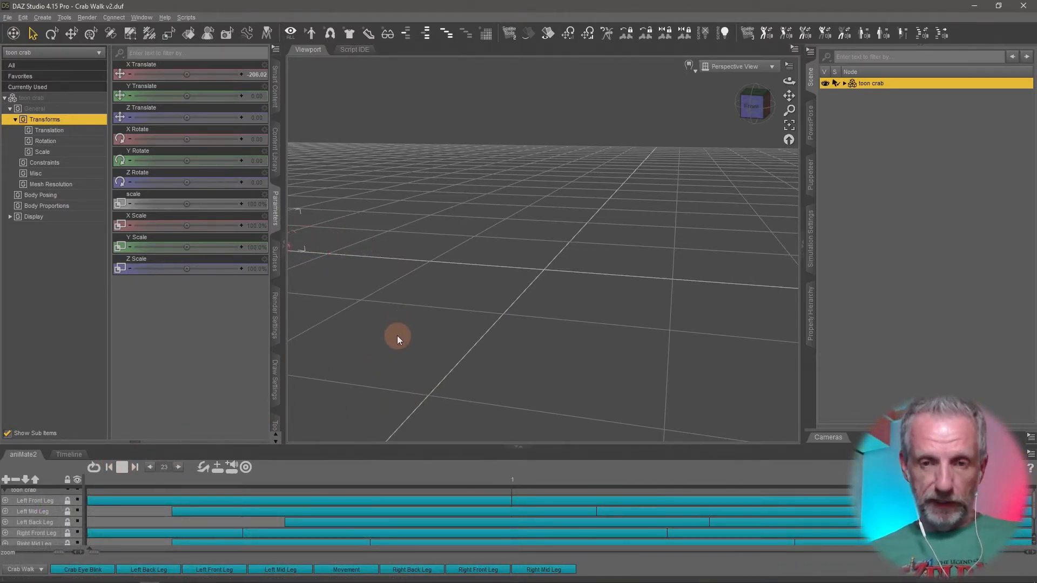
scroll(451, 478, "down", 8)
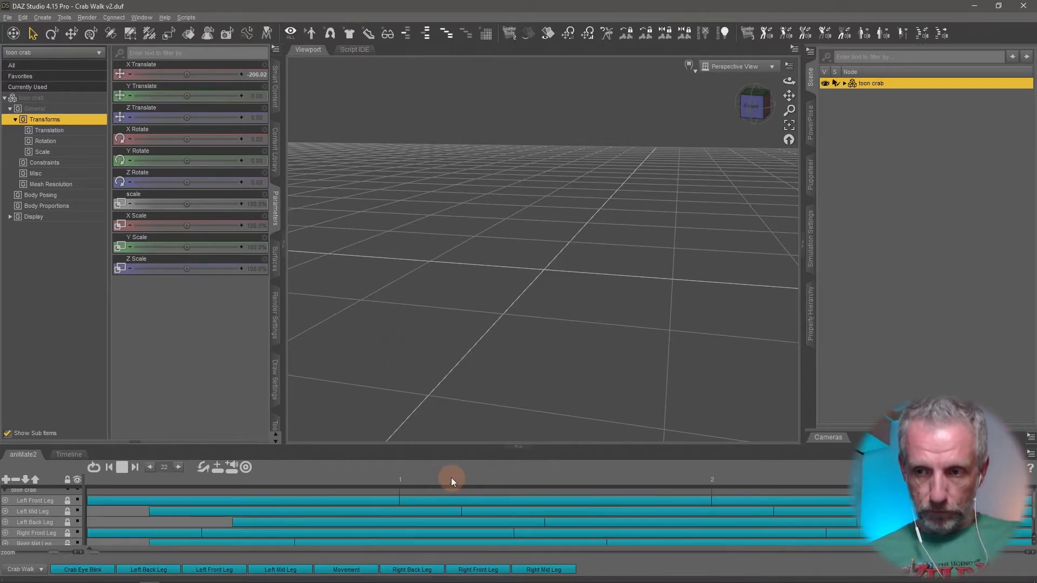
scroll(451, 477, "up", 3)
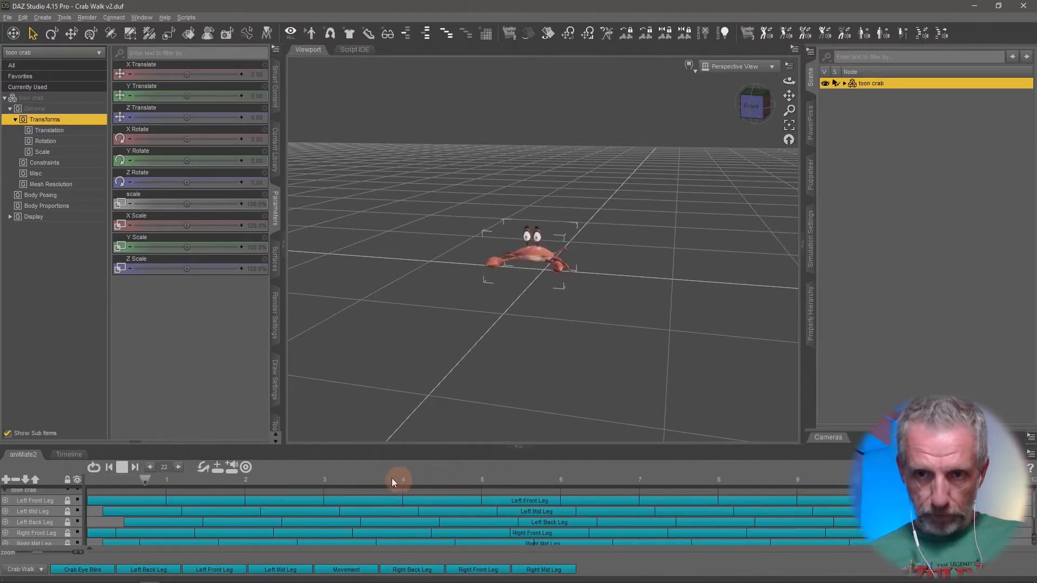
scroll(414, 332, "up", 4)
left_click_drag(414, 333, 389, 333, "ctrl+alt")
scroll(390, 329, "up", 3)
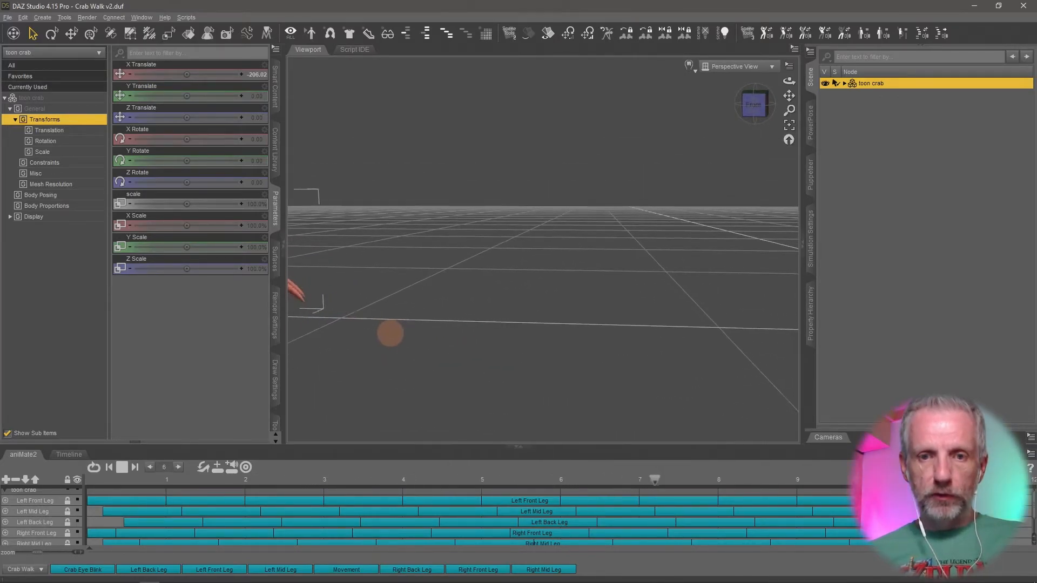
left_click(122, 466)
scroll(421, 317, "down", 3)
scroll(420, 316, "down", 2)
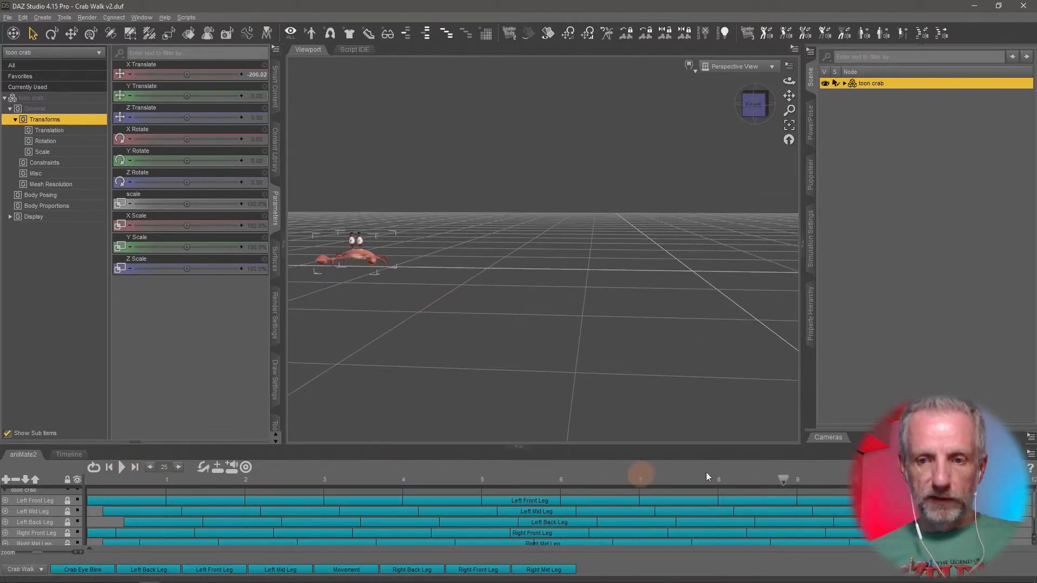
left_click_drag(790, 484, 23, 478)
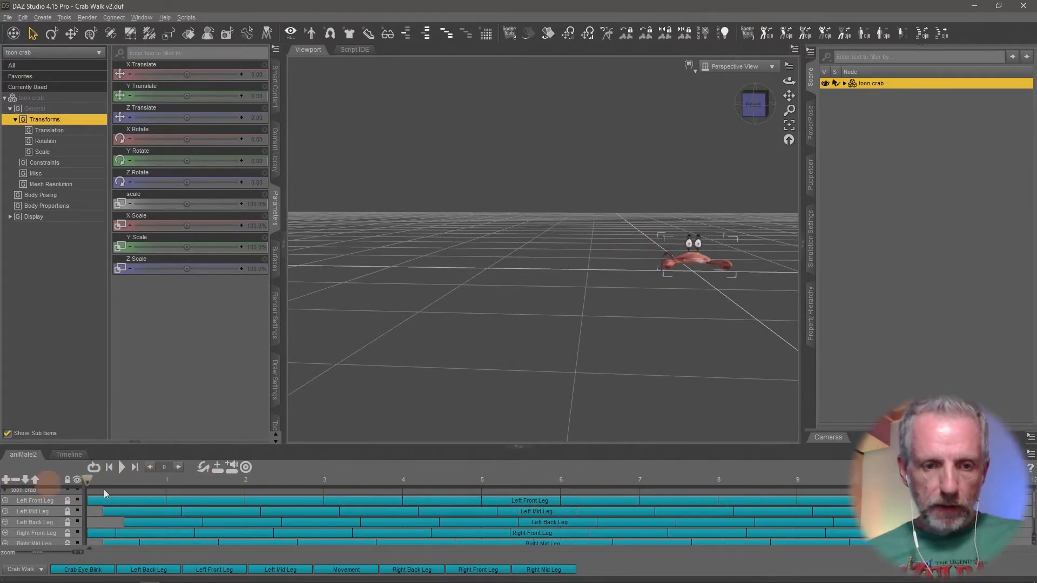
Step: Enlarge the track area, rename the sub-track holding the Movement aniBlock as Movement, and lock it
left_click_drag(377, 442, 425, 352)
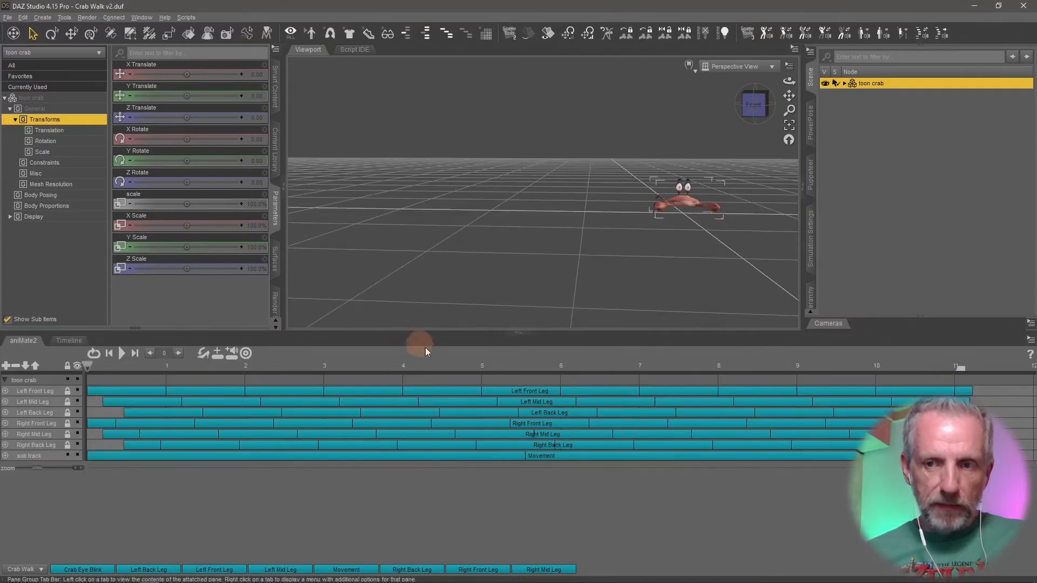
left_click(33, 457)
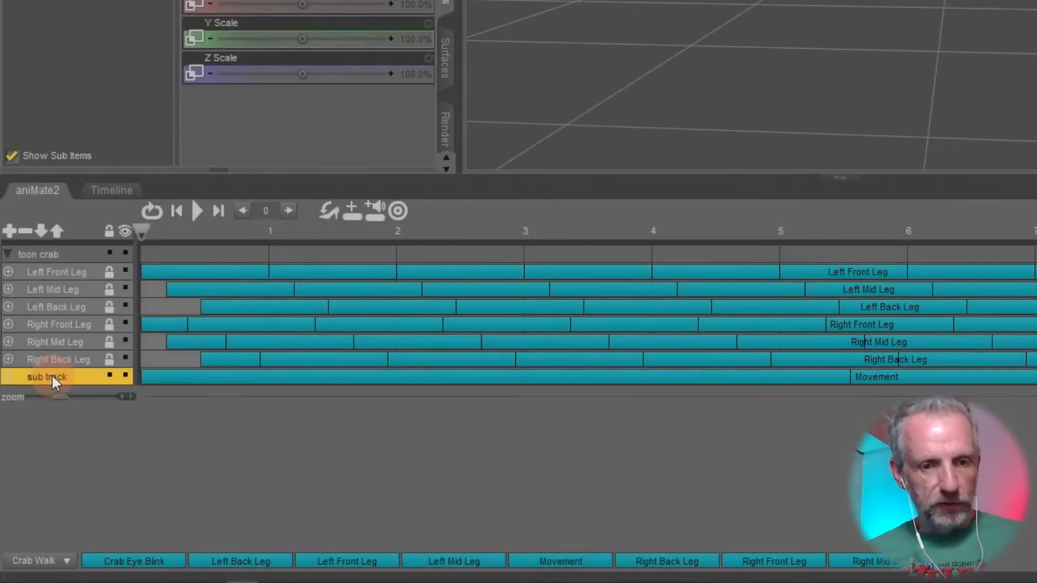
double_click(32, 457)
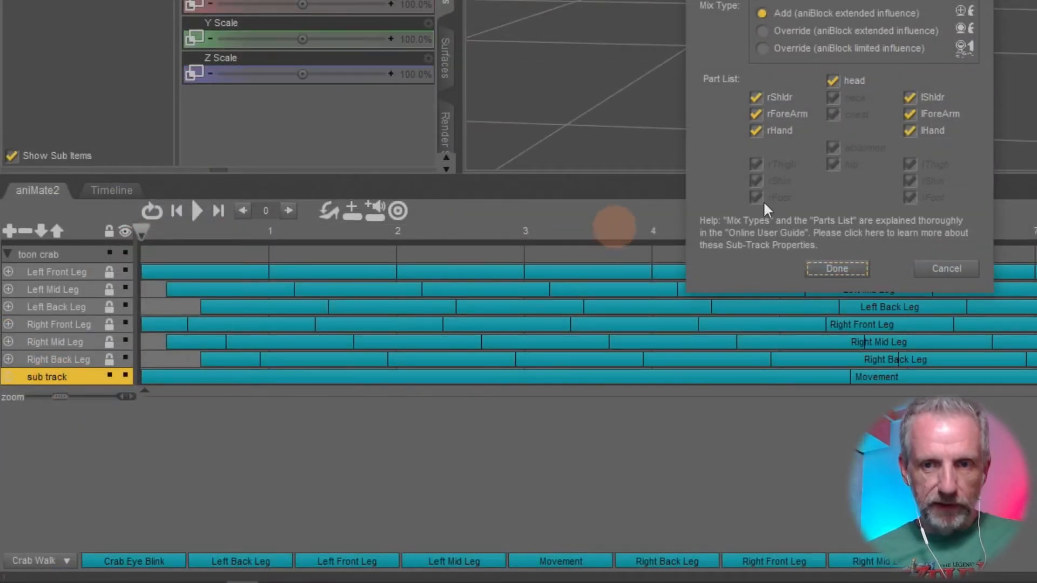
left_click_drag(843, 0, 525, 90)
left_click_drag(505, 137, 394, 139)
type("Movemenet")
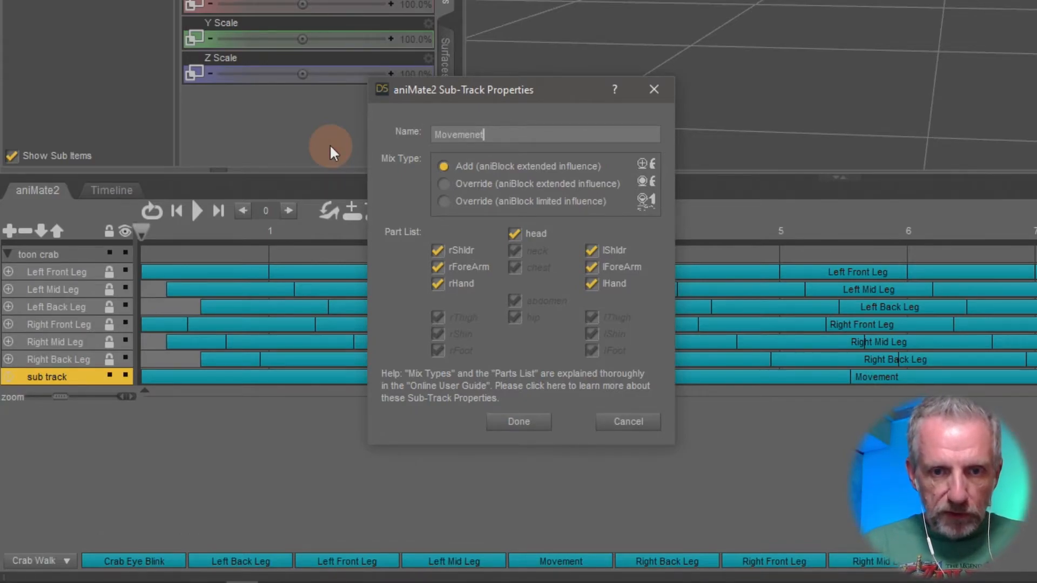
key("BackSpace")
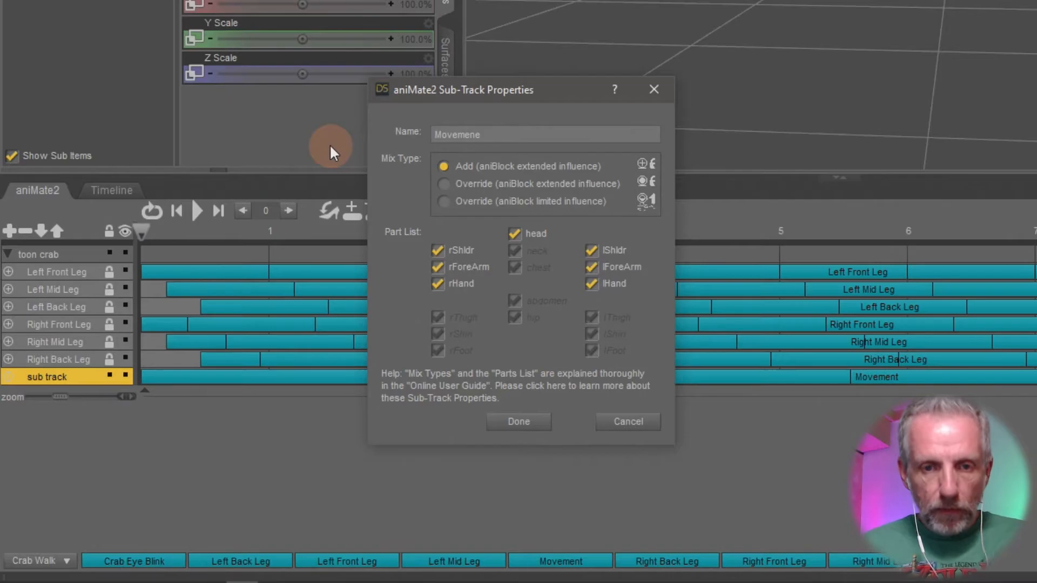
key("BackSpace")
key("BackSpace")
key("BackSpace")
type("ent")
key("Return")
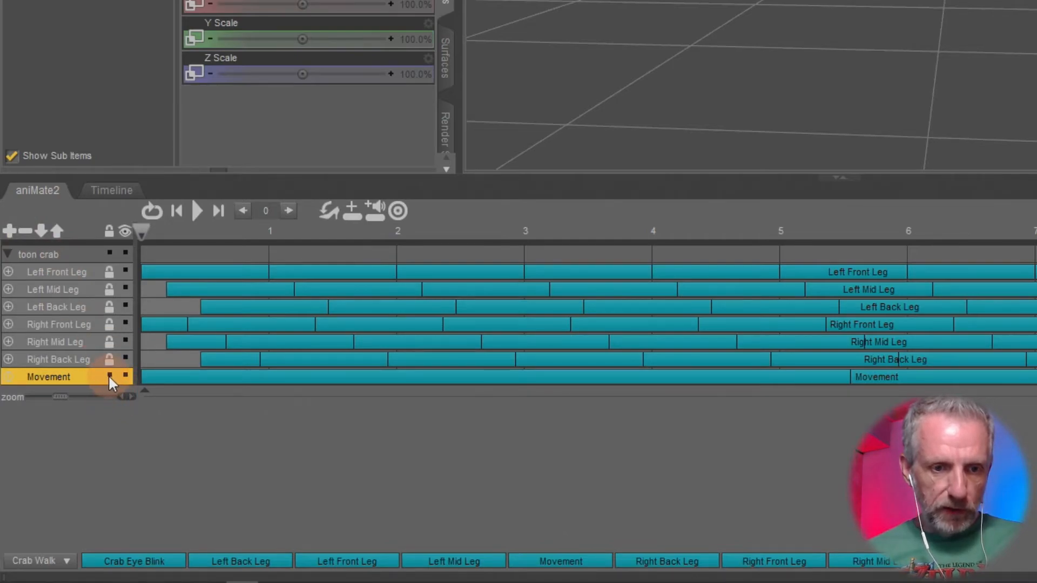
left_click(121, 392)
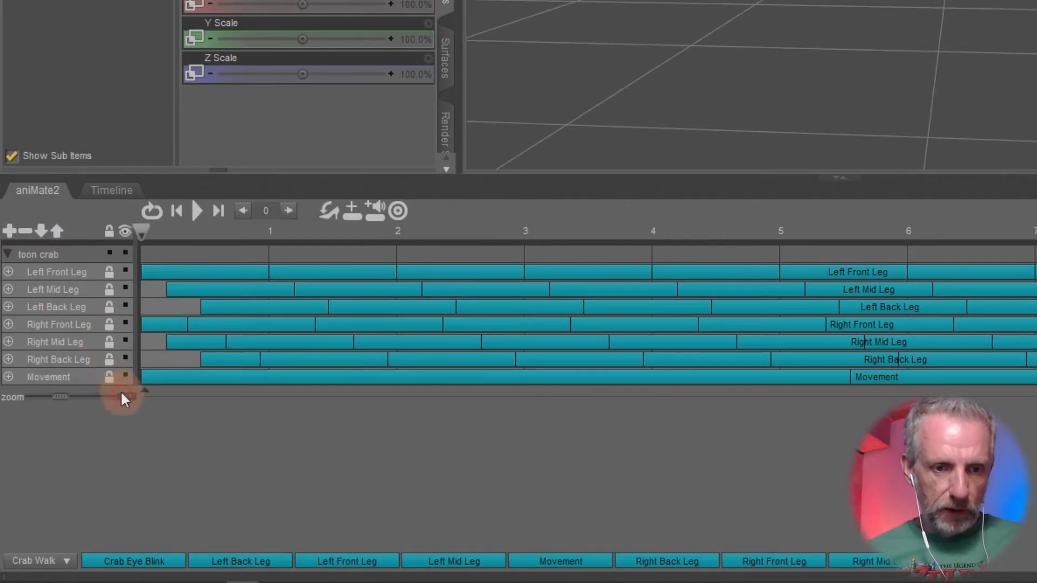
Step: Add a new sub-track to the toon crab and name it Expressions
left_click(10, 231)
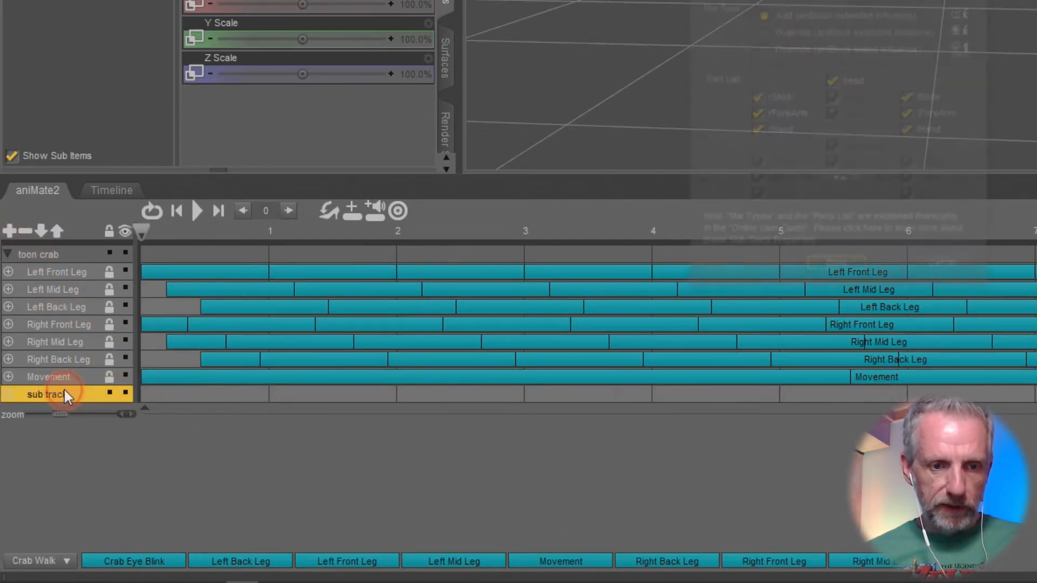
double_click(65, 394)
left_click_drag(823, 1, 370, 135)
type("Expressions")
key("Return")
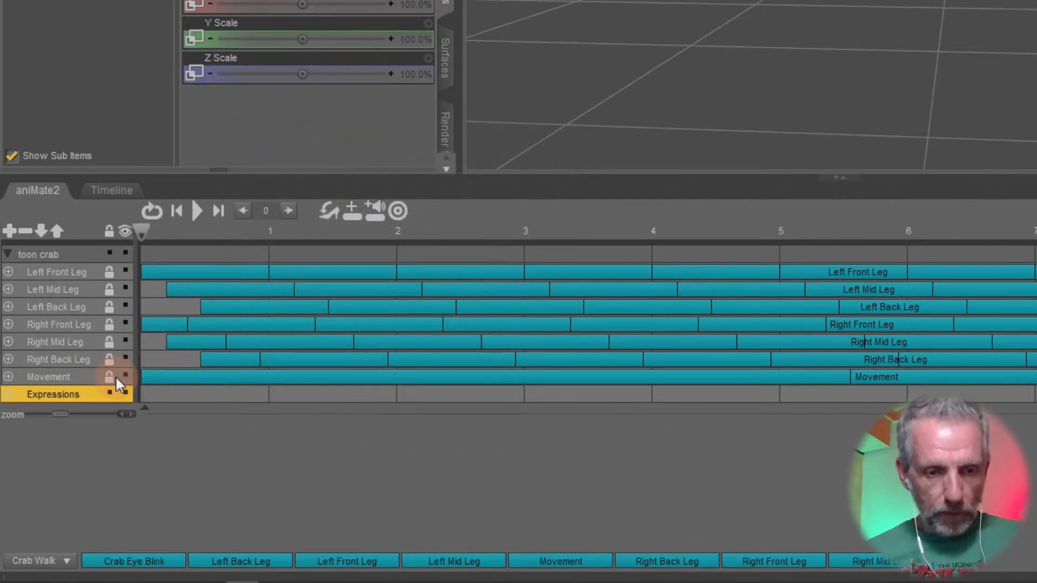
Step: Add another sub-track to the toon crab and name it Eye Blink
left_click(11, 232)
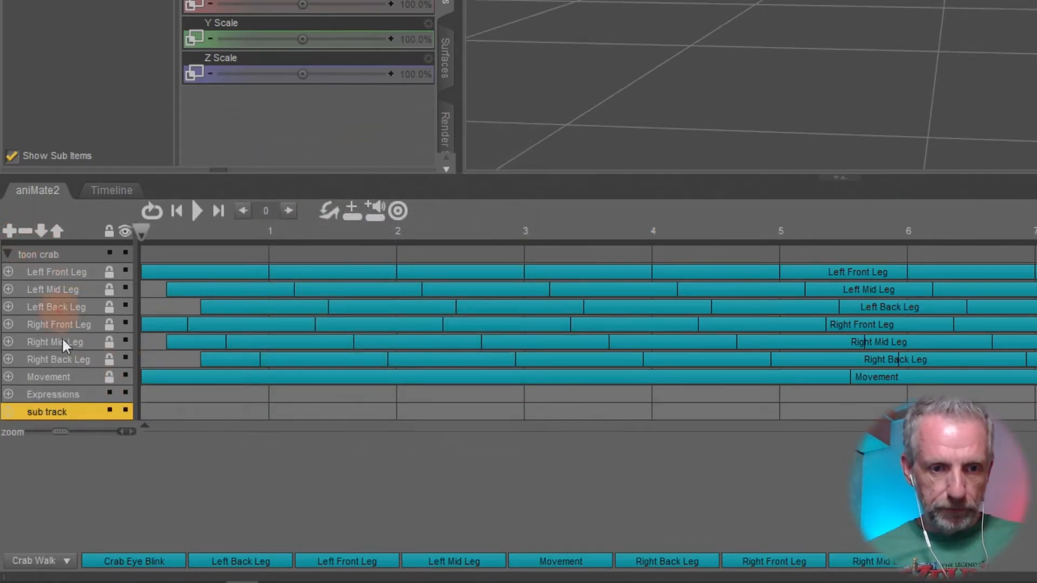
double_click(54, 412)
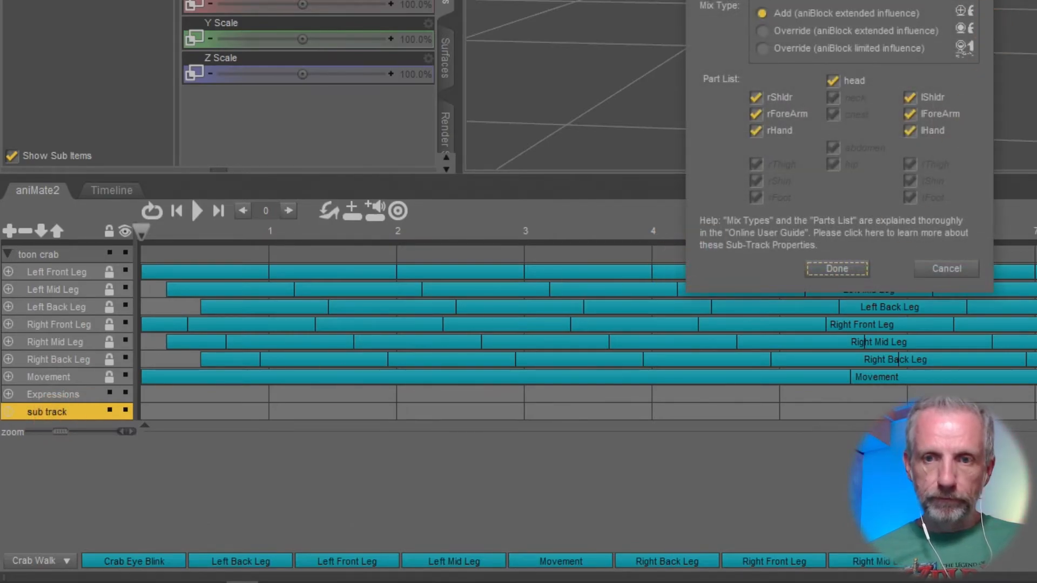
left_click_drag(828, 1, 347, 158)
left_click_drag(331, 203, 222, 196)
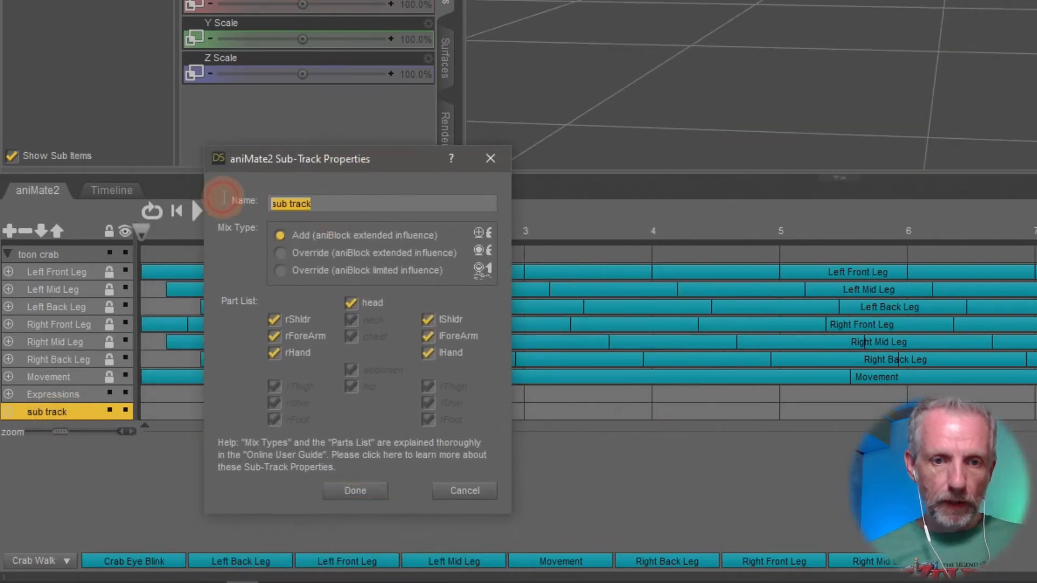
type("Eye Blink")
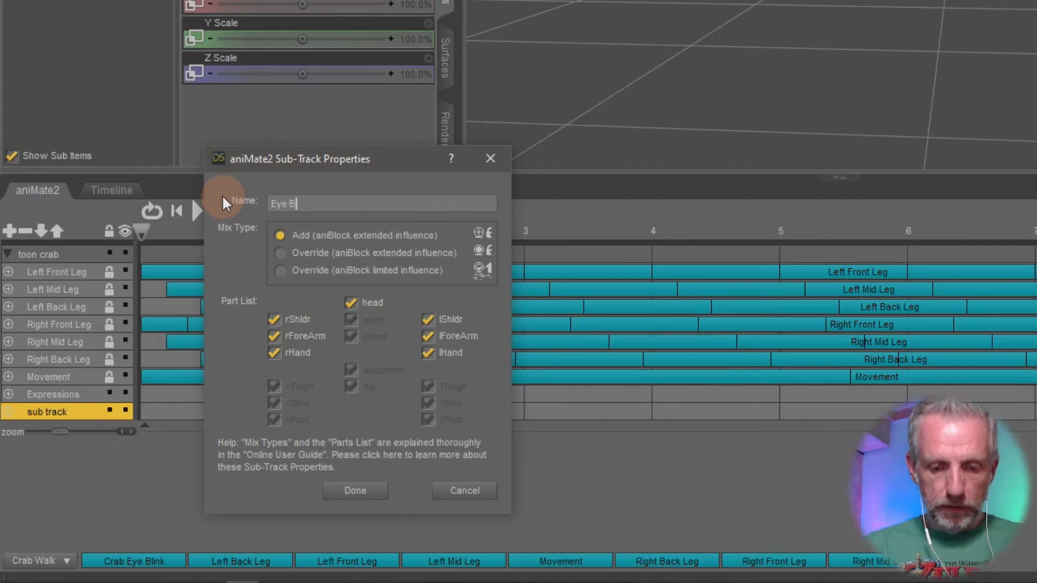
key("Return")
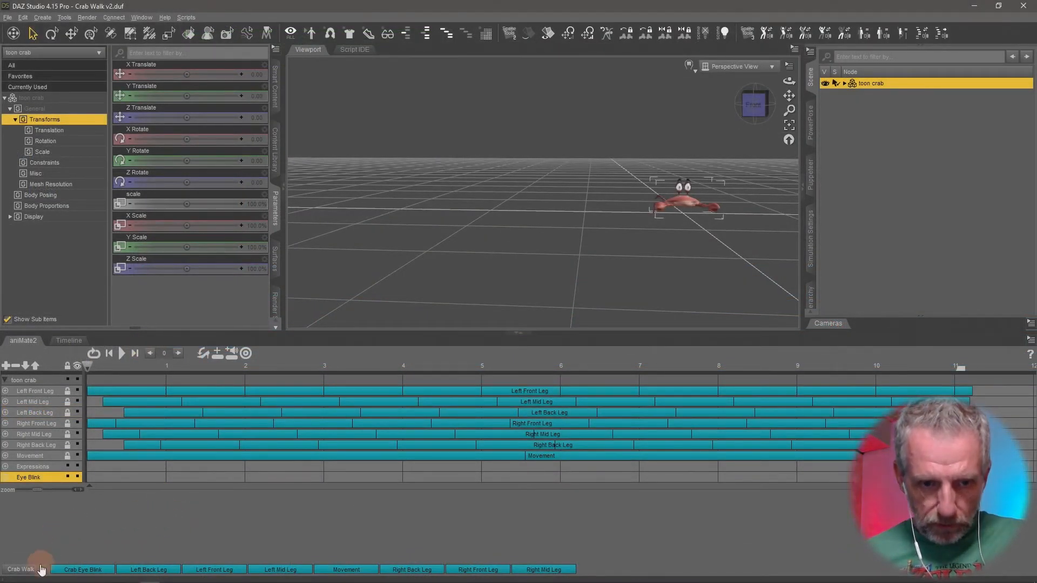
Step: Refresh the aniBlock collection by switching from Crab Walk to RaceWalk and back to Crab Walk
left_click(41, 569)
left_click(74, 436)
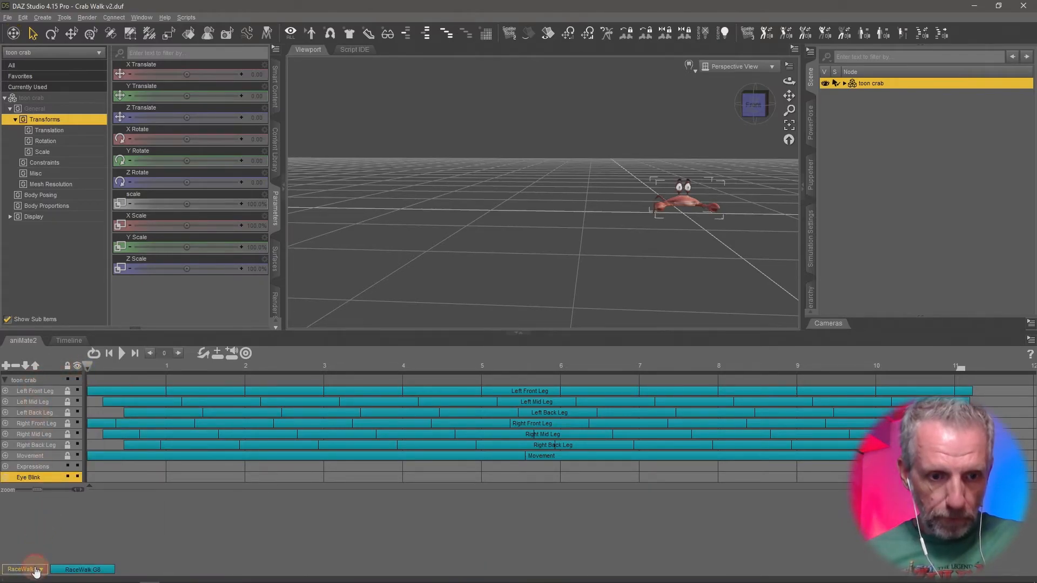
left_click(36, 570)
left_click(38, 388)
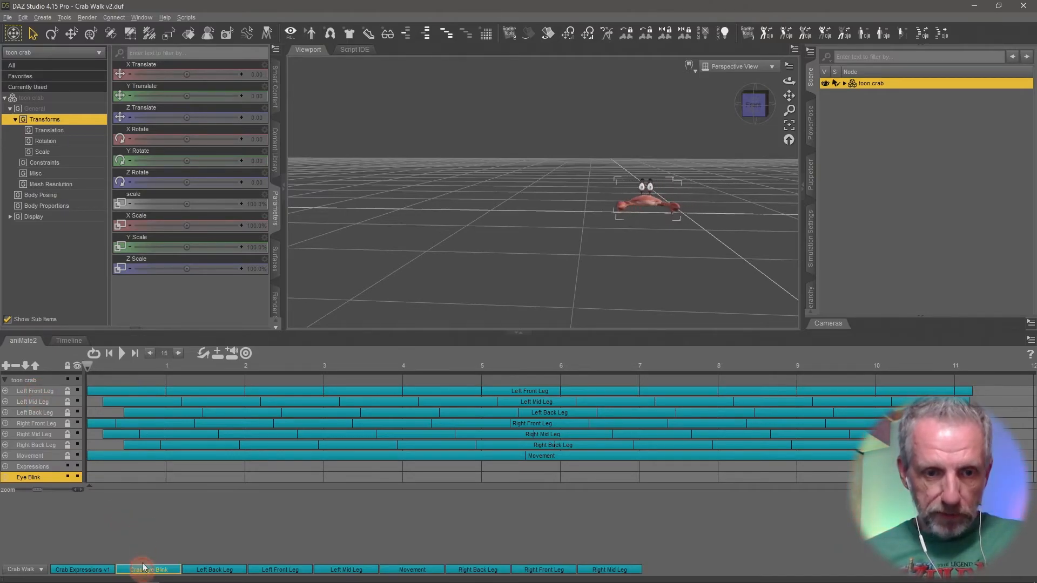
Step: Place the Crab Eye Blink aniBlock at the start of the Eye Blink sub-track, repeat it across the walk's length, and check it in playback
mouse_move(136, 480)
left_mouse_down()
mouse_move(171, 482)
mouse_move(119, 471)
left_mouse_up()
left_click(241, 480)
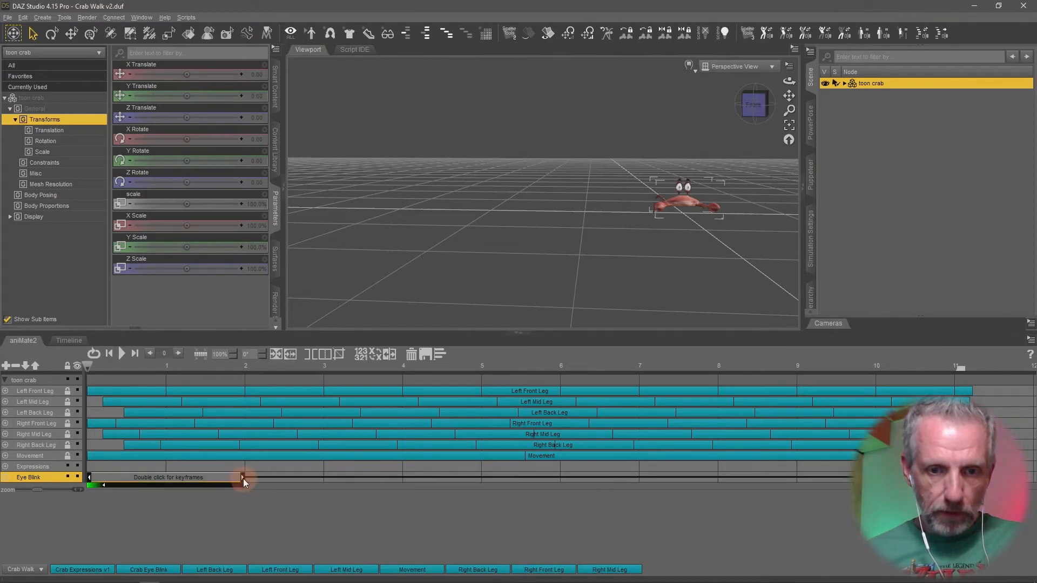
left_click_drag(243, 478, 680, 516)
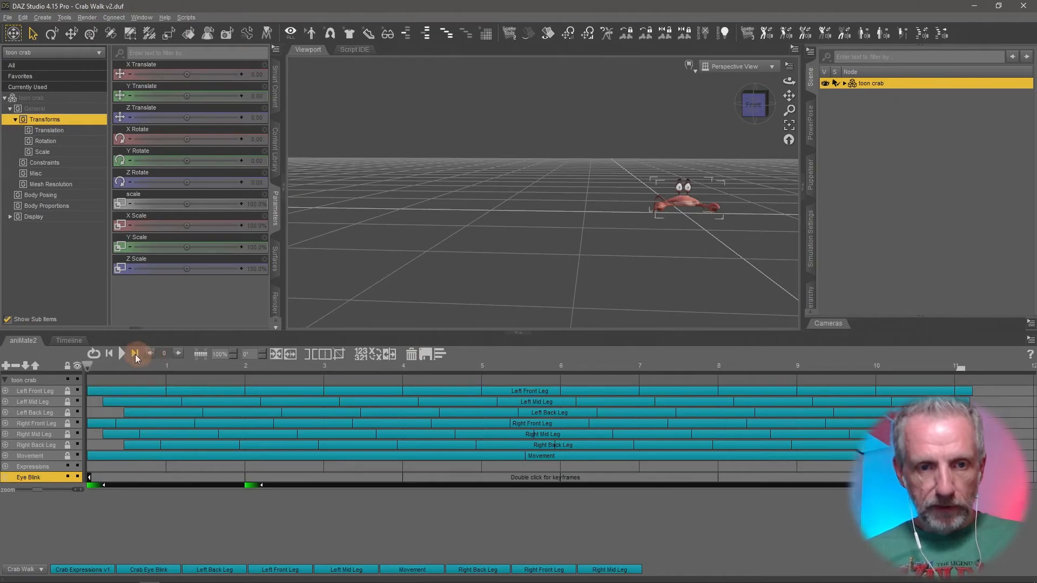
left_click(120, 353)
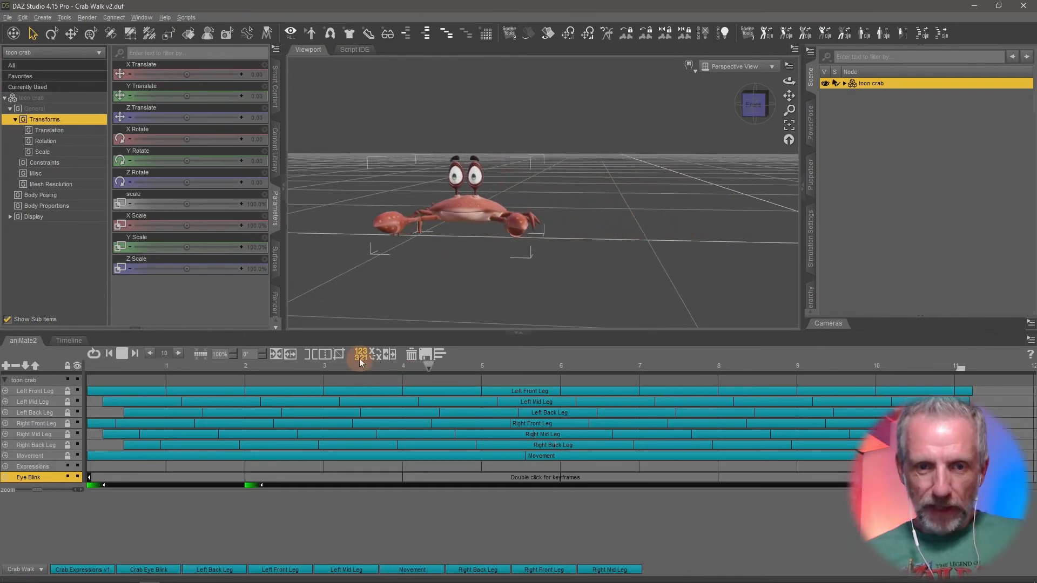
left_click(121, 354)
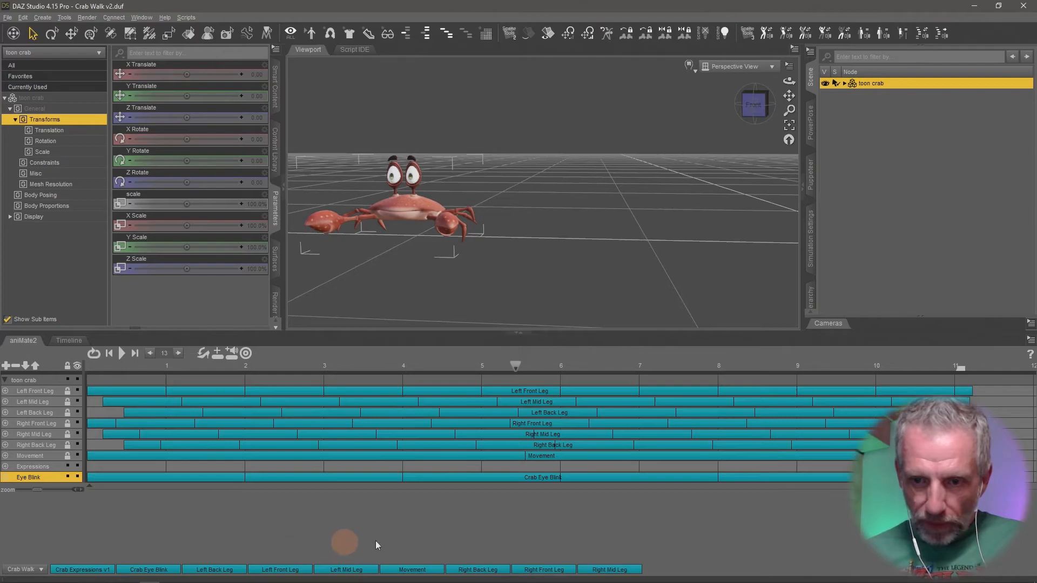
Step: Place two single-length Crab Expressions v1 aniBlocks on the Expressions sub-track, starting at about 0.2 and 4.2 on the ruler
left_click_drag(93, 573, 139, 465)
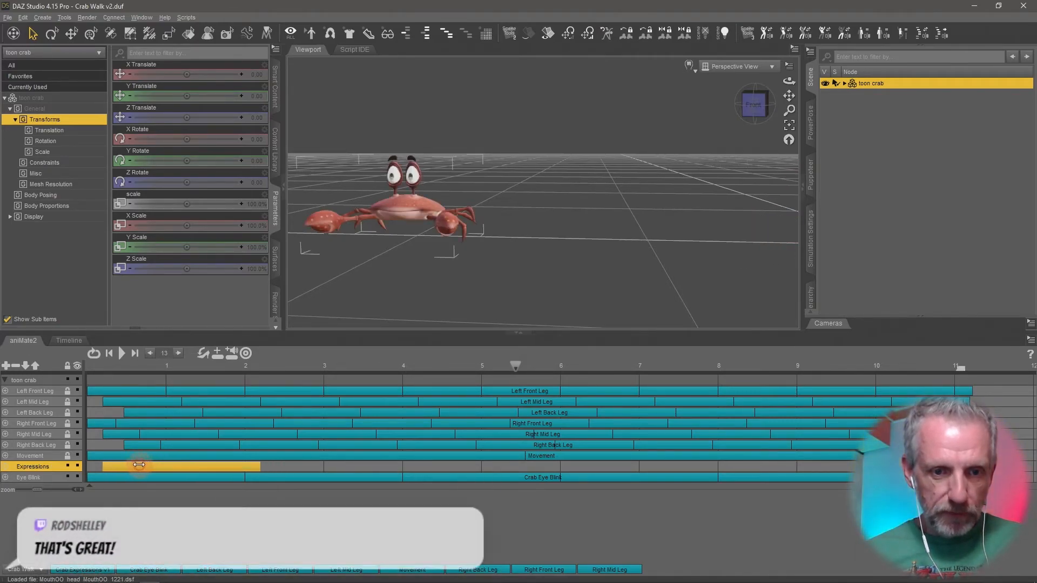
left_click(260, 468)
mouse_move(257, 467)
left_mouse_down()
mouse_move(310, 472)
mouse_move(271, 466)
left_mouse_up()
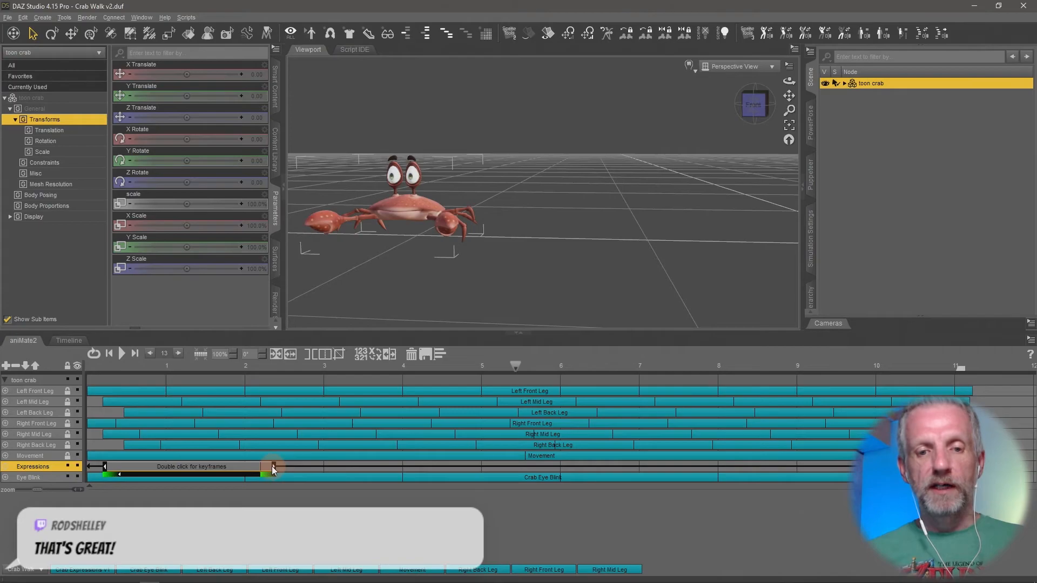
left_click_drag(81, 571, 324, 502)
left_click_drag(400, 475, 420, 465)
left_click_drag(273, 467, 257, 468)
Step: Return the playhead to frame 0 and review the walk with its expressions and blinks in playback
left_click(129, 358)
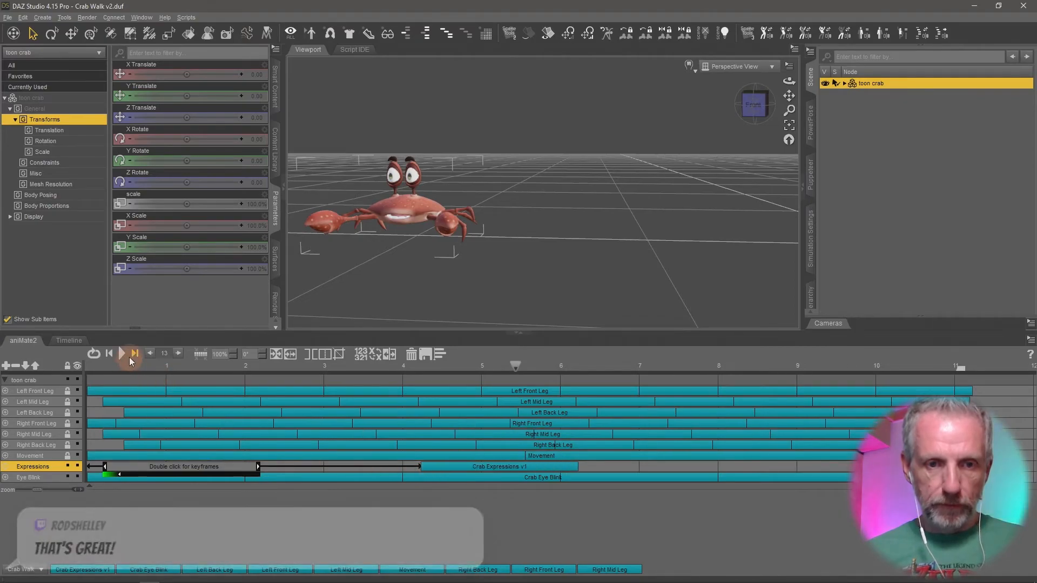
left_click(519, 369)
left_click_drag(519, 367, 70, 378)
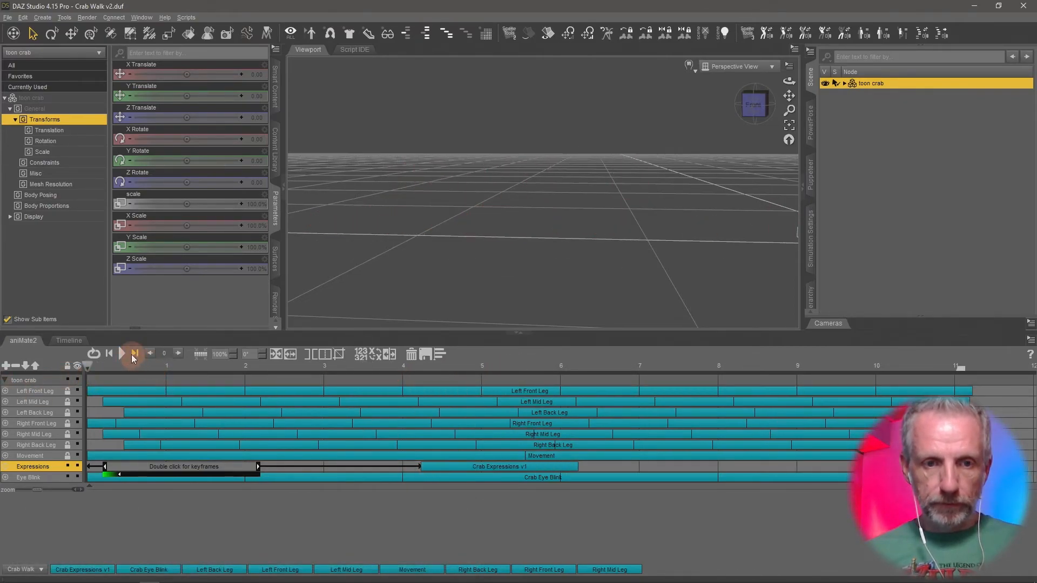
left_click(122, 354)
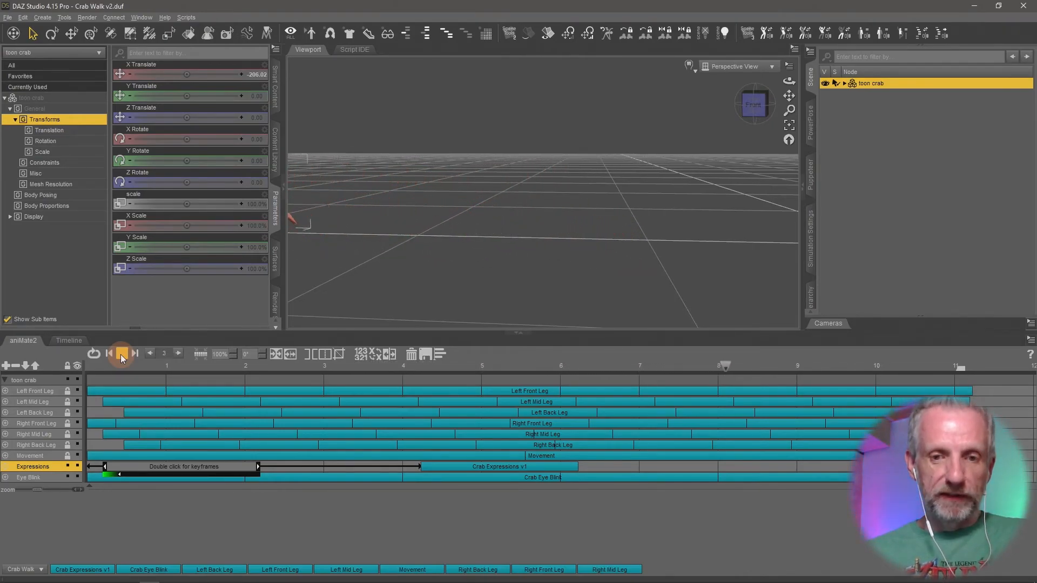
left_click(121, 354)
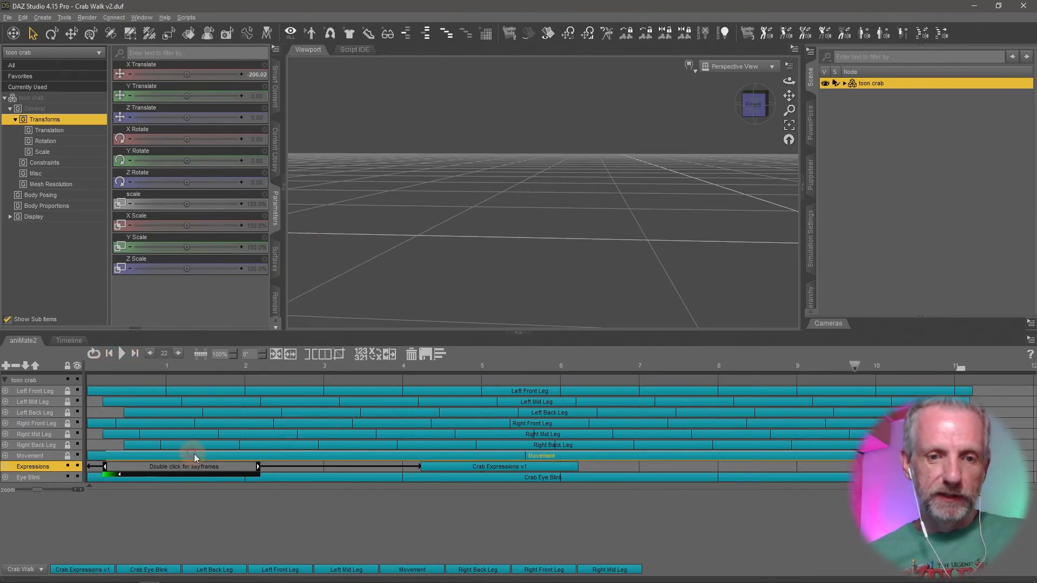
Step: Frame the crab closely in the viewport and scrub through the start of the second Crab Expressions v1 aniBlock to examine its face
left_click(238, 465)
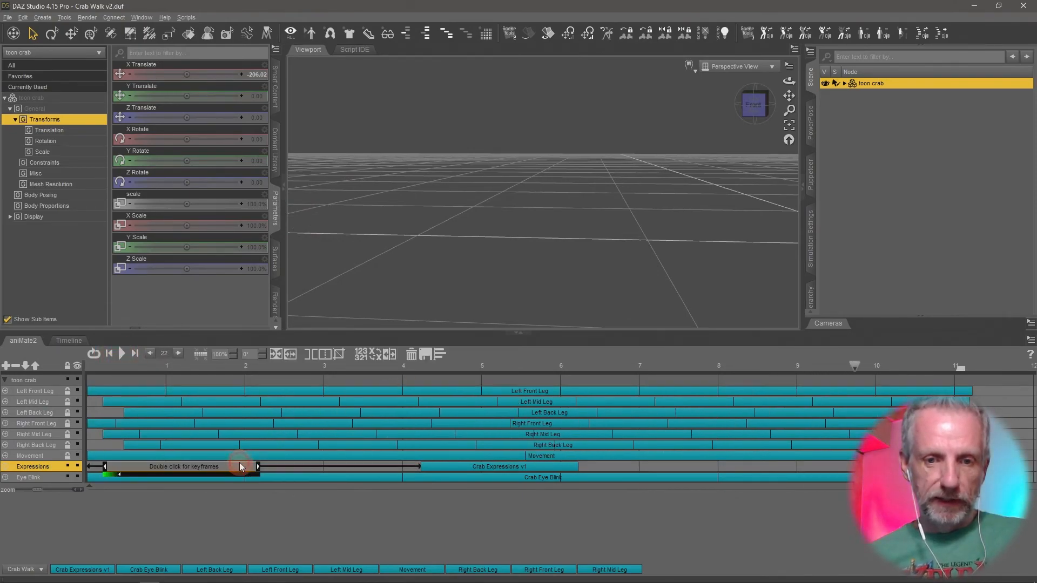
left_click_drag(498, 364, 412, 361)
middle_click_drag(410, 258, 501, 257)
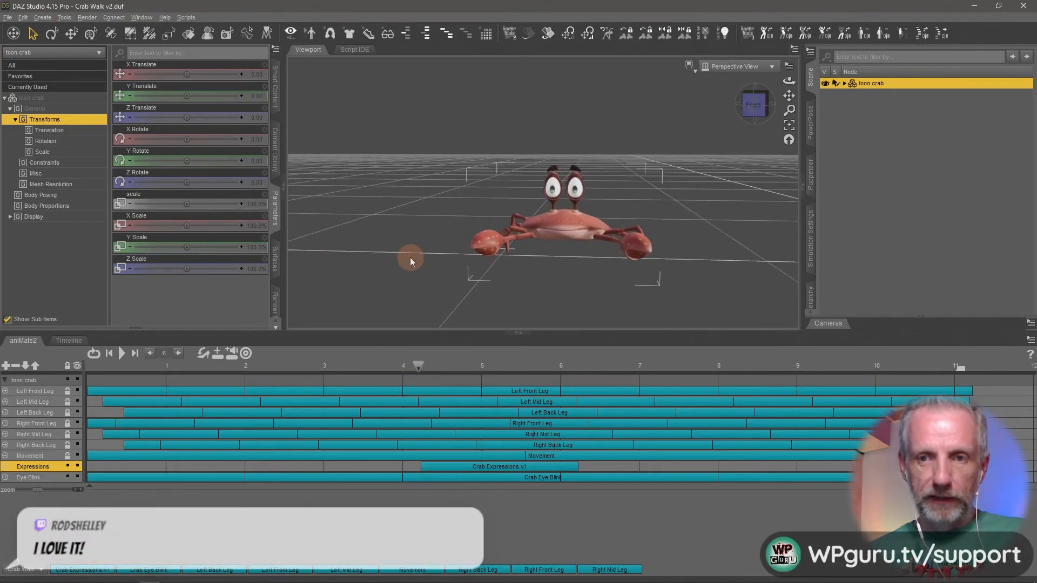
scroll(410, 257, "up", 3)
middle_click_drag(410, 257, 408, 243)
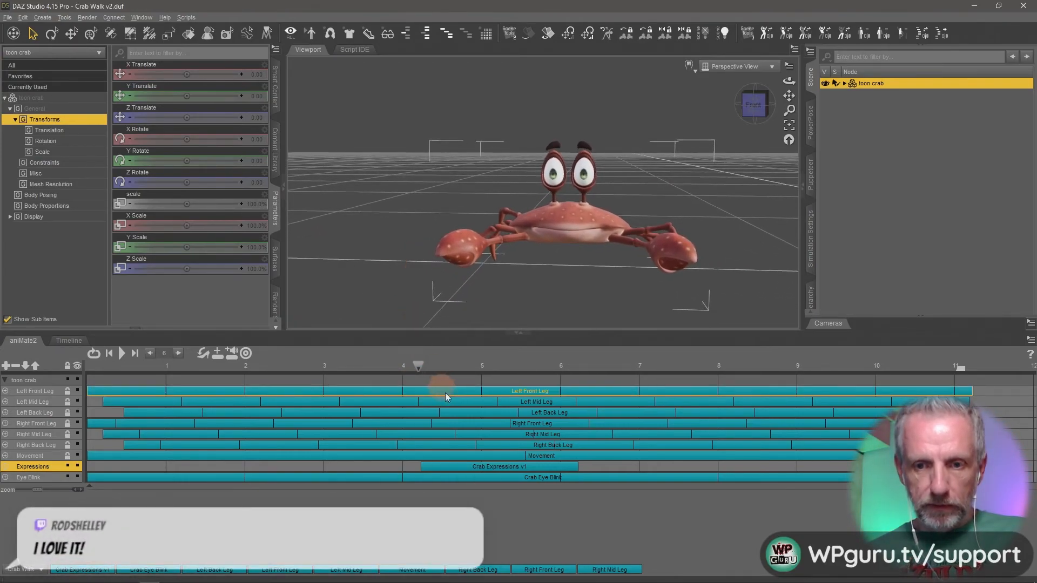
left_click_drag(423, 367, 465, 395)
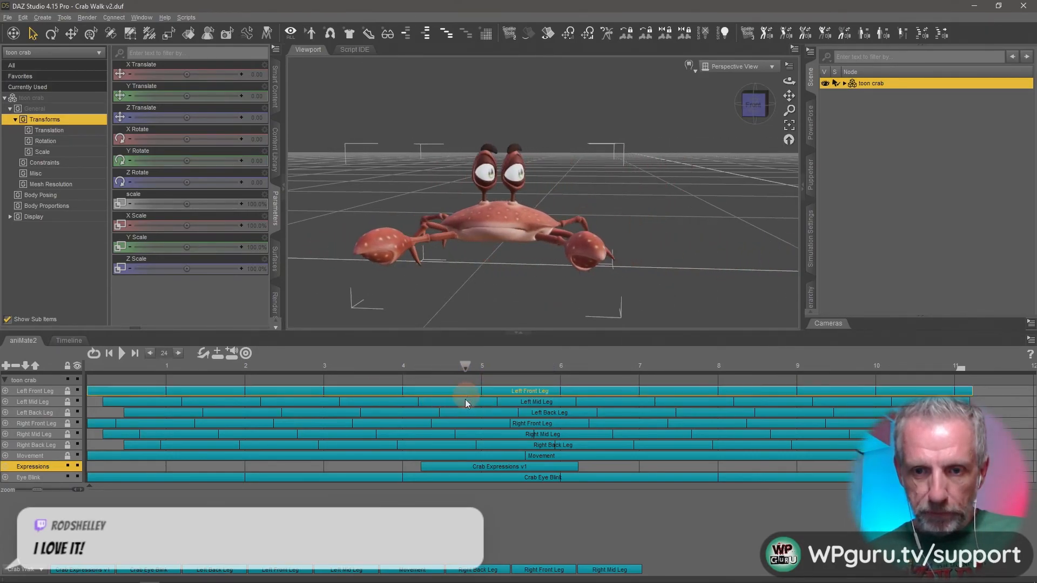
Step: Move the second Crab Expressions v1 aniBlock so it starts at about 5.4 on the ruler, and return the playhead to frame 0
left_click(483, 469)
left_click_drag(483, 469, 570, 471)
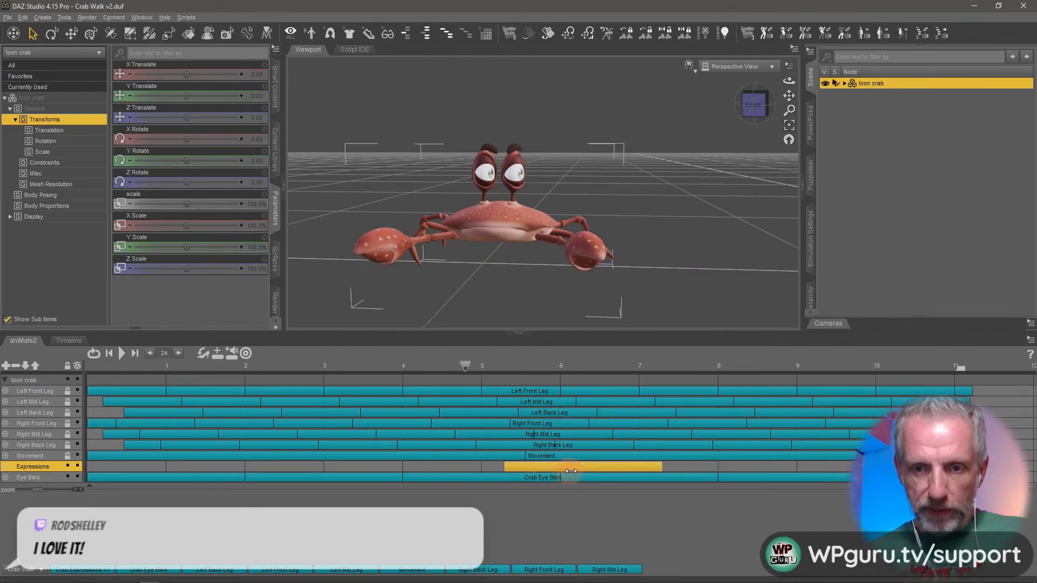
left_click_drag(465, 367, 86, 343)
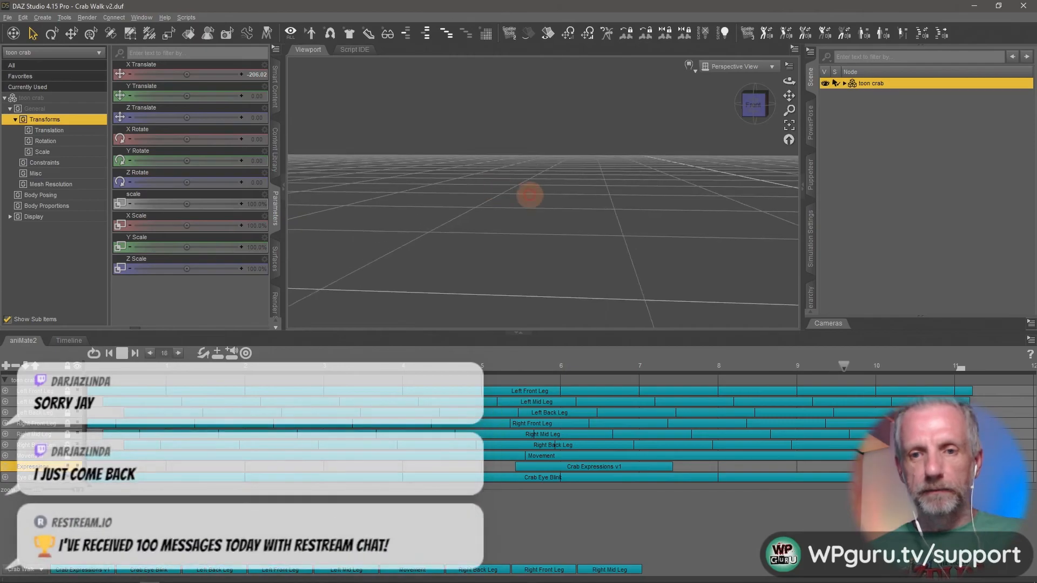
Step: Collapse the animation, scene and parameters panes so the viewport fills the window during playback
left_click(60, 344)
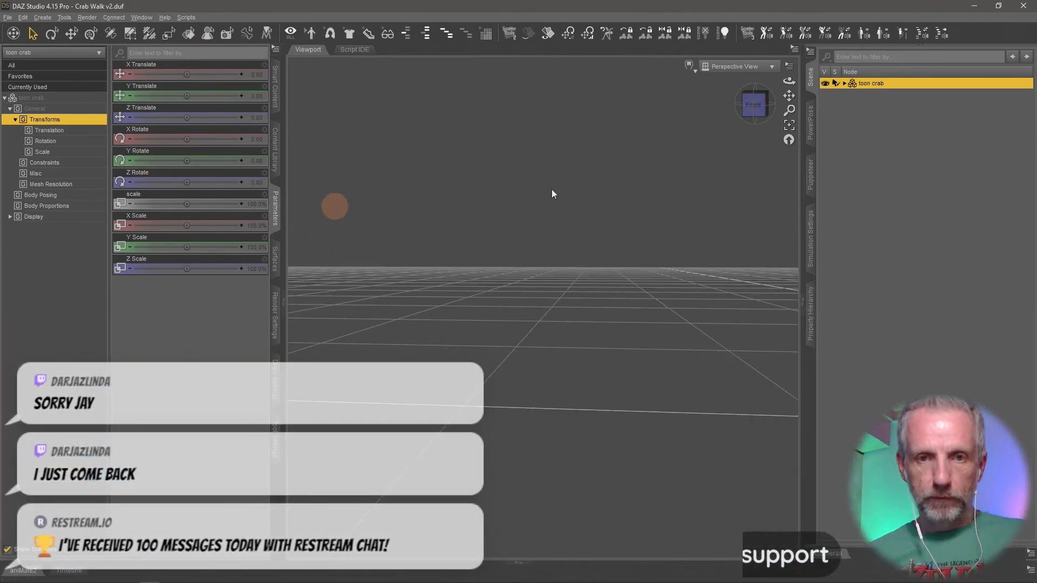
left_click(811, 80)
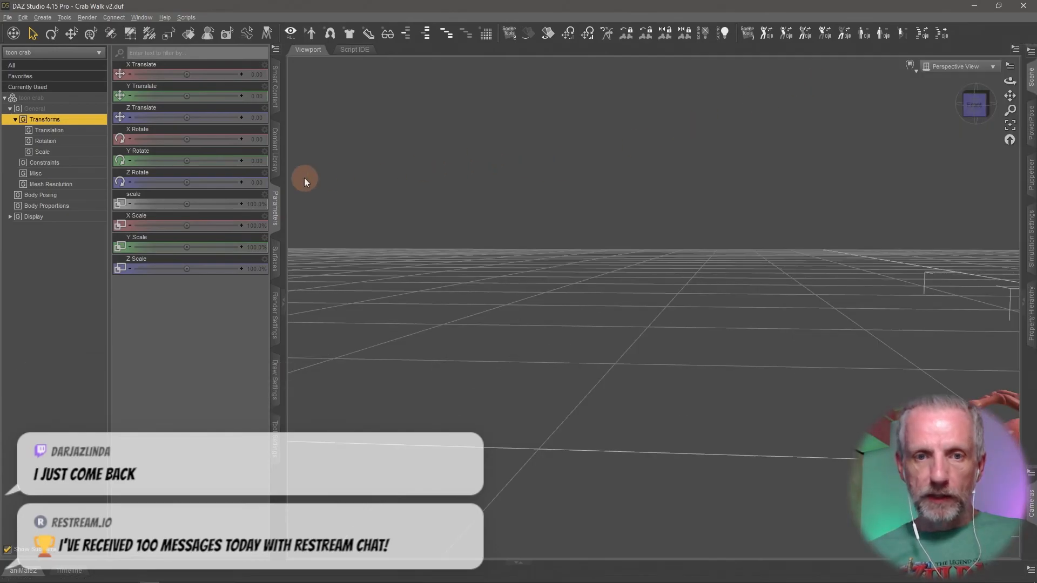
left_click(272, 216)
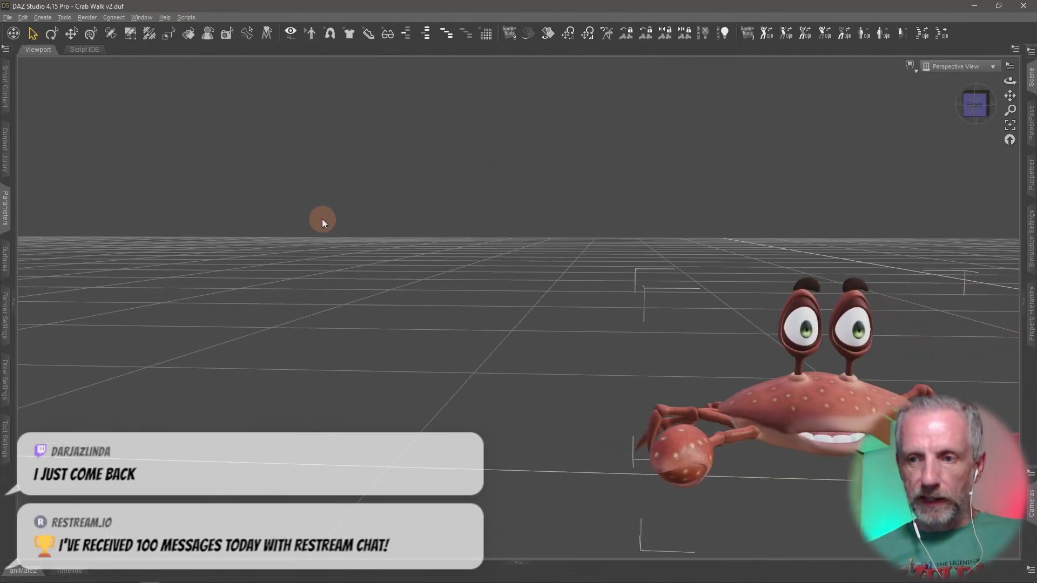